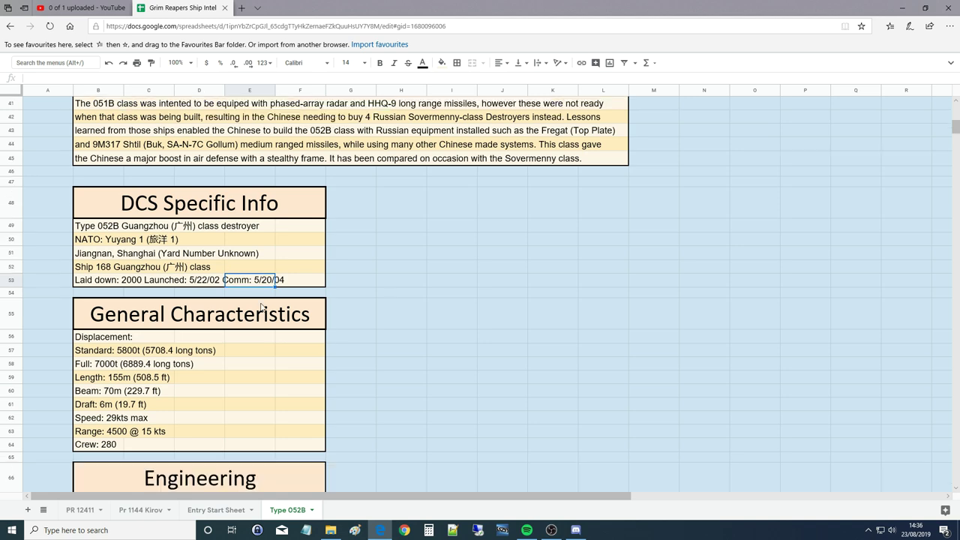
Review the Type 052B sheet's ship photo, Class Details text and DCS Specific Info block
scroll(300, 307, up, 3)
click(349, 311)
scroll(392, 246, up, 2)
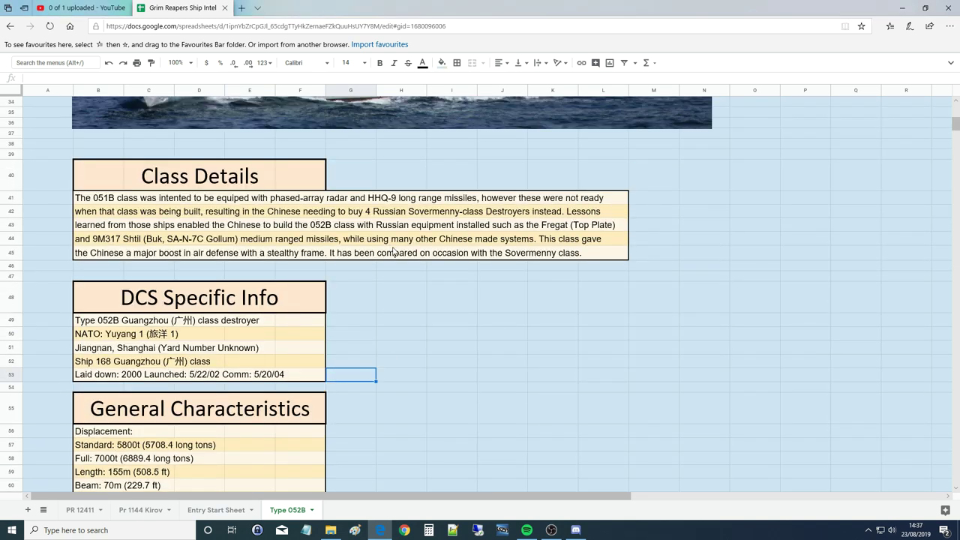
scroll(395, 300, up, 2)
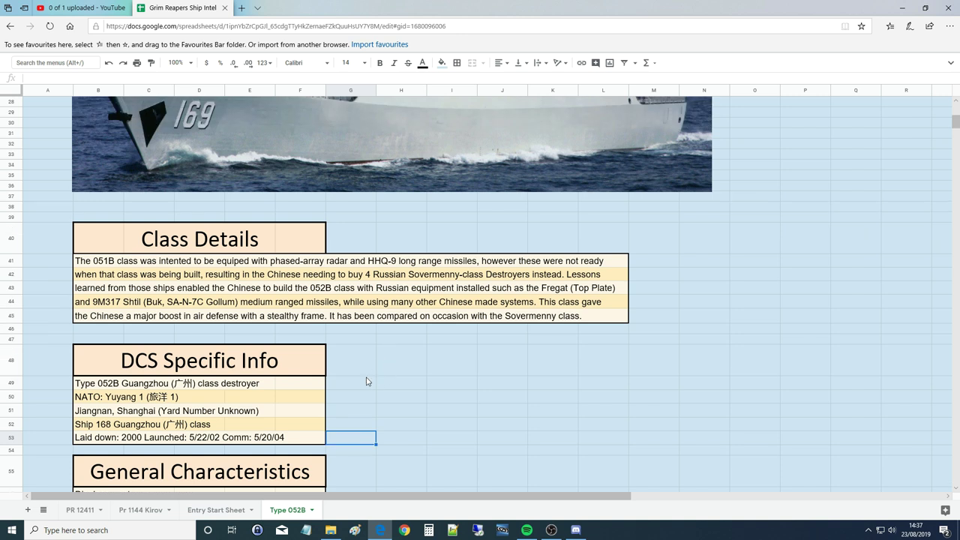
scroll(369, 379, down, 1)
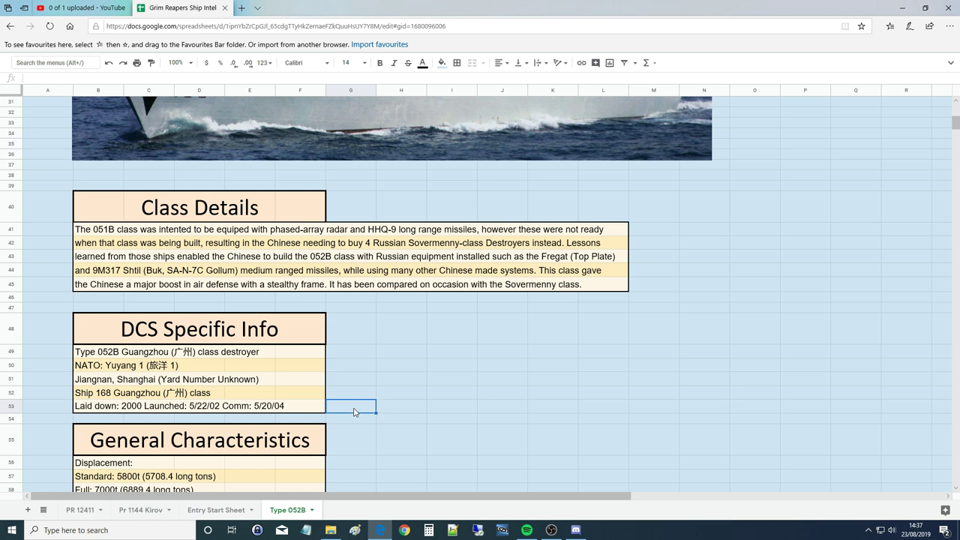
scroll(355, 411, up, 10)
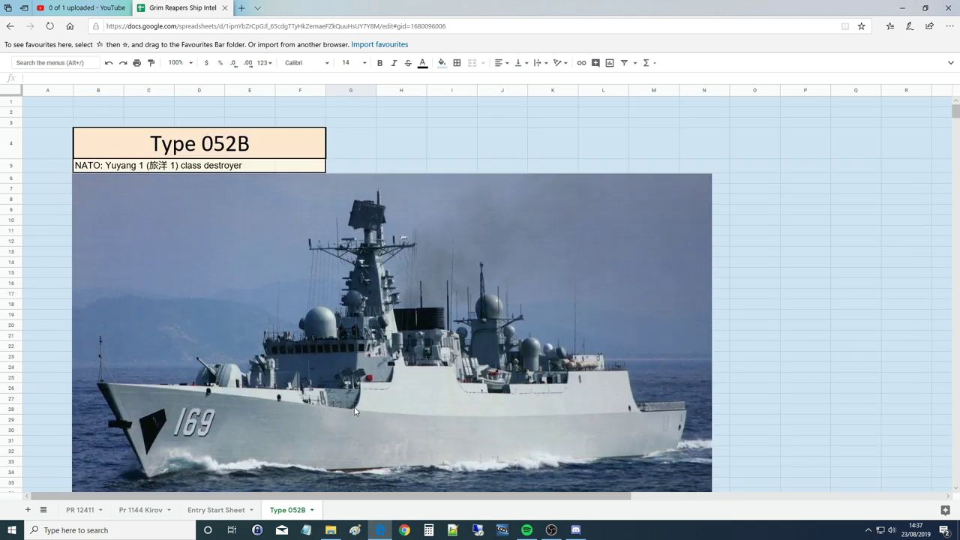
scroll(356, 375, down, 1)
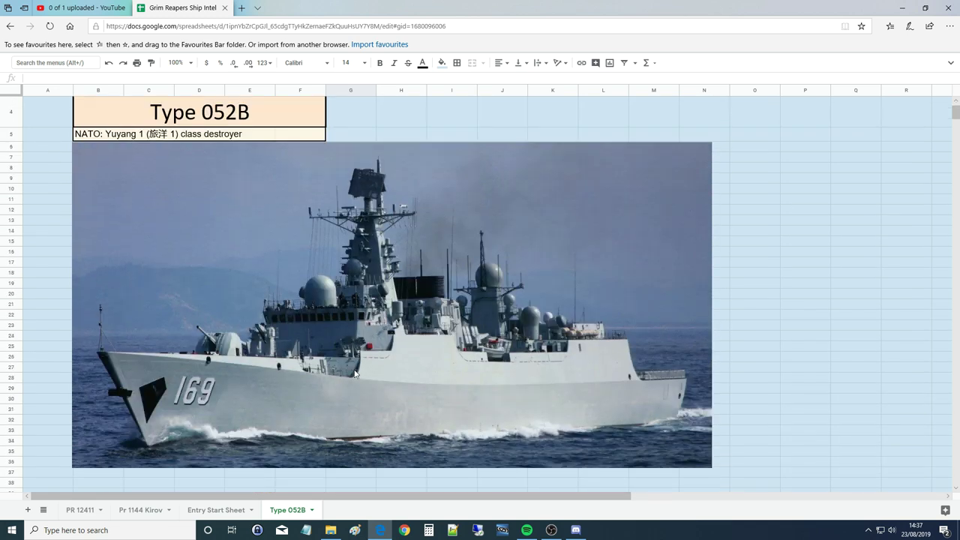
scroll(354, 373, down, 6)
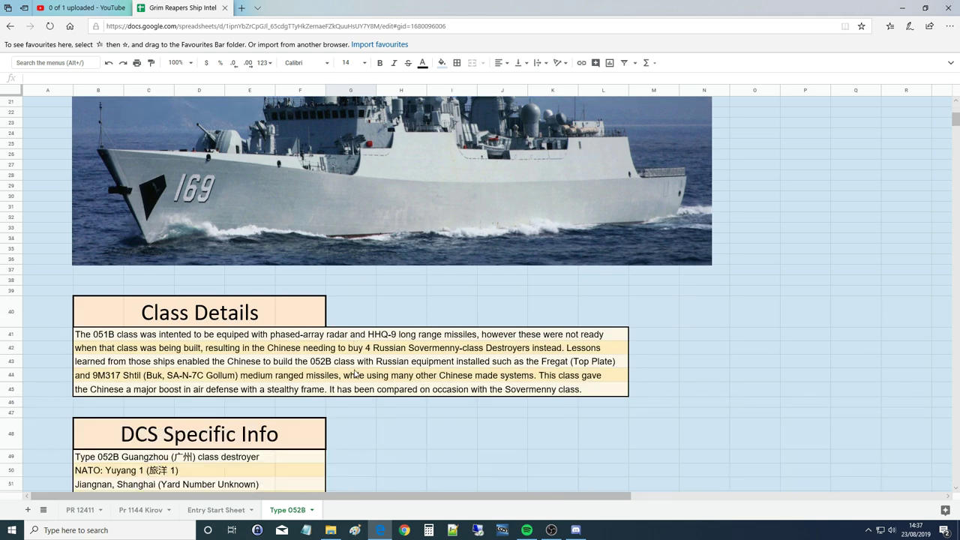
scroll(356, 372, up, 4)
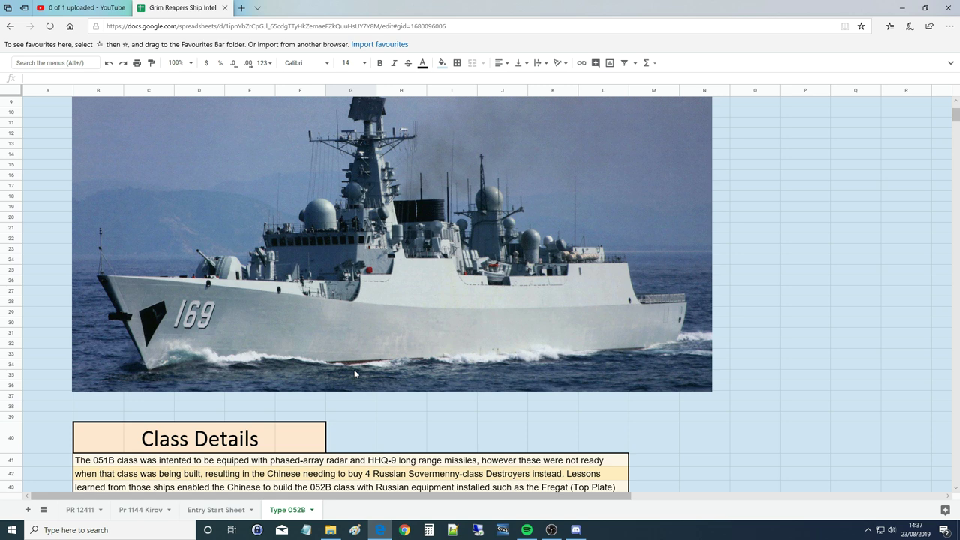
scroll(354, 372, down, 10)
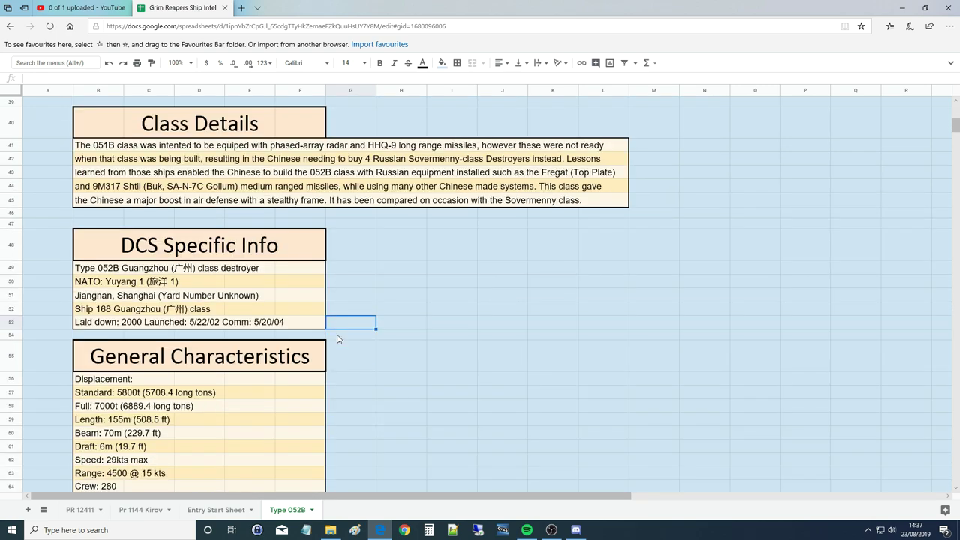
Go through the General Characteristics rows, covering displacement, length, range and crew
scroll(352, 321, down, 4)
scroll(352, 320, up, 1)
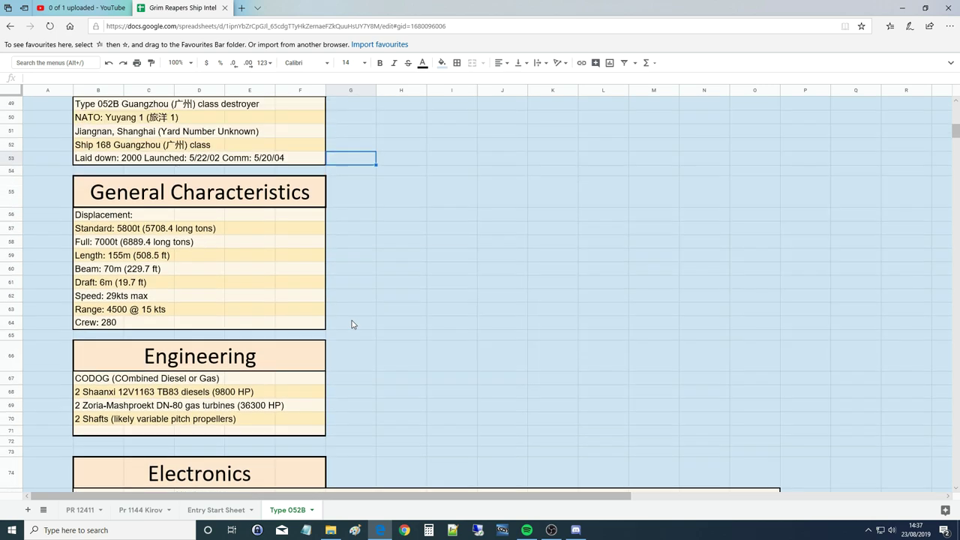
click(99, 218)
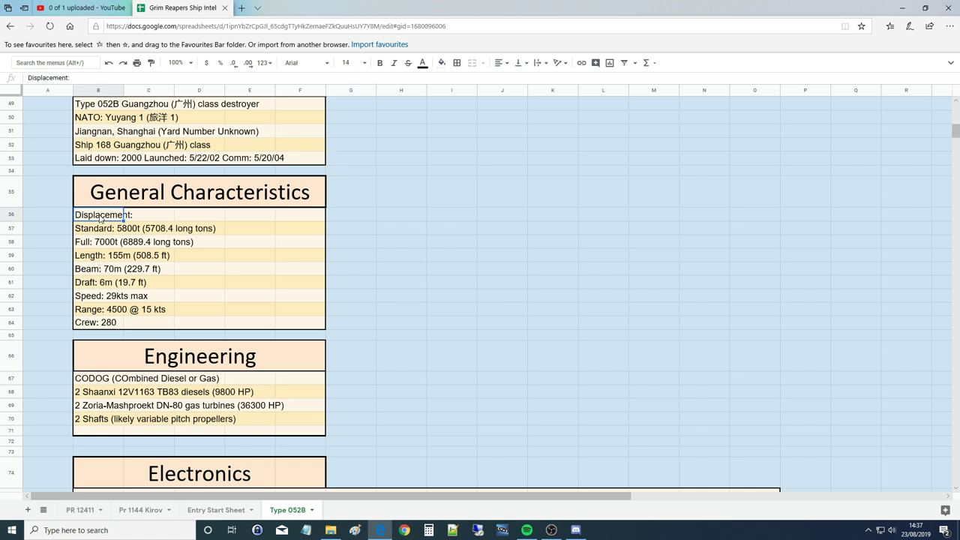
click(91, 232)
click(81, 245)
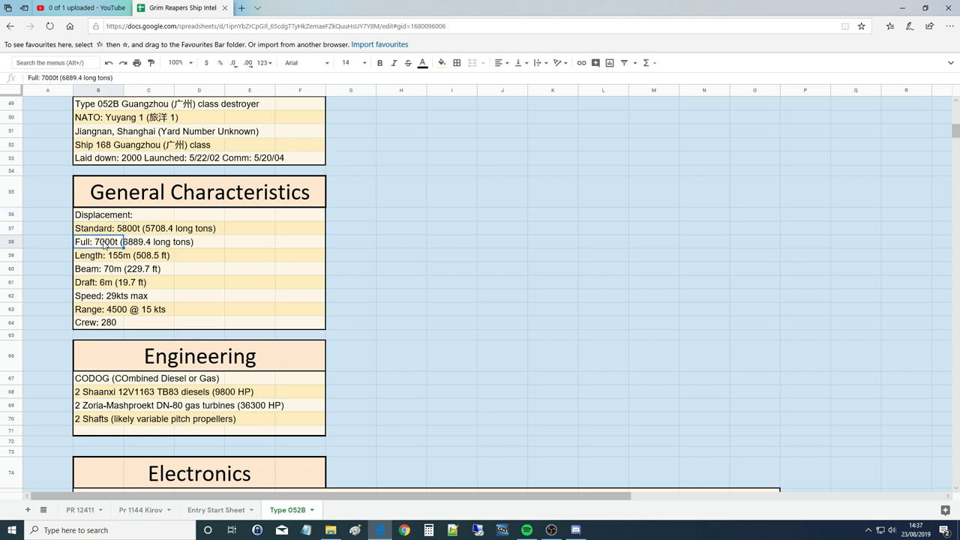
click(110, 260)
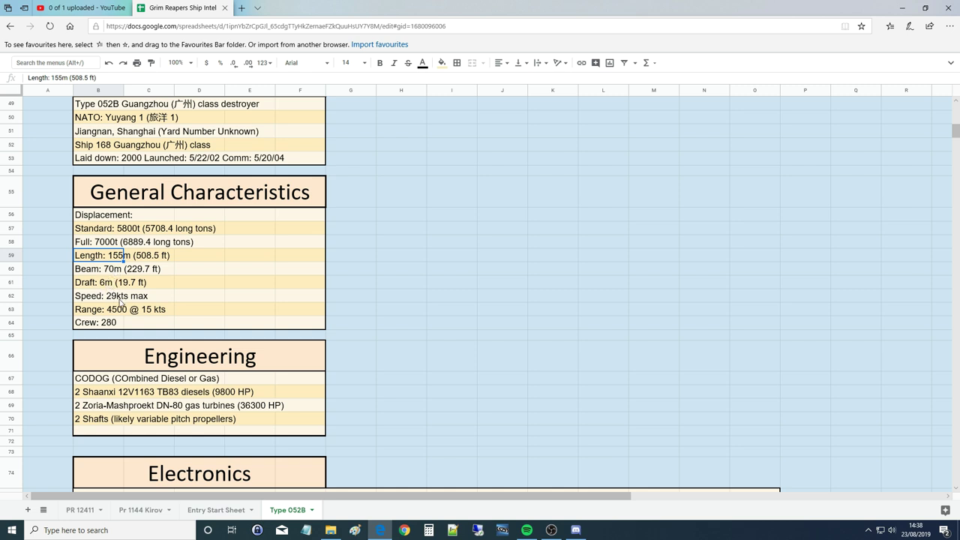
click(87, 310)
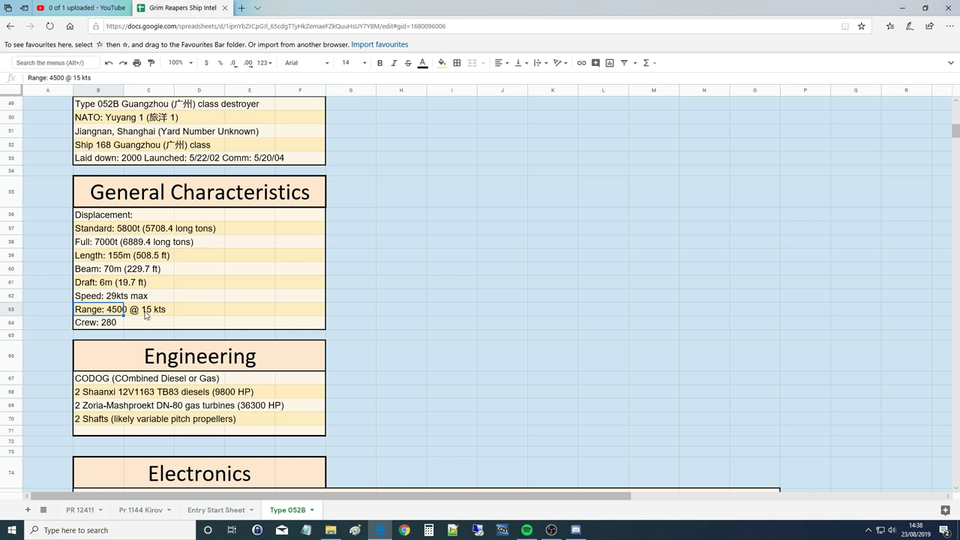
click(108, 327)
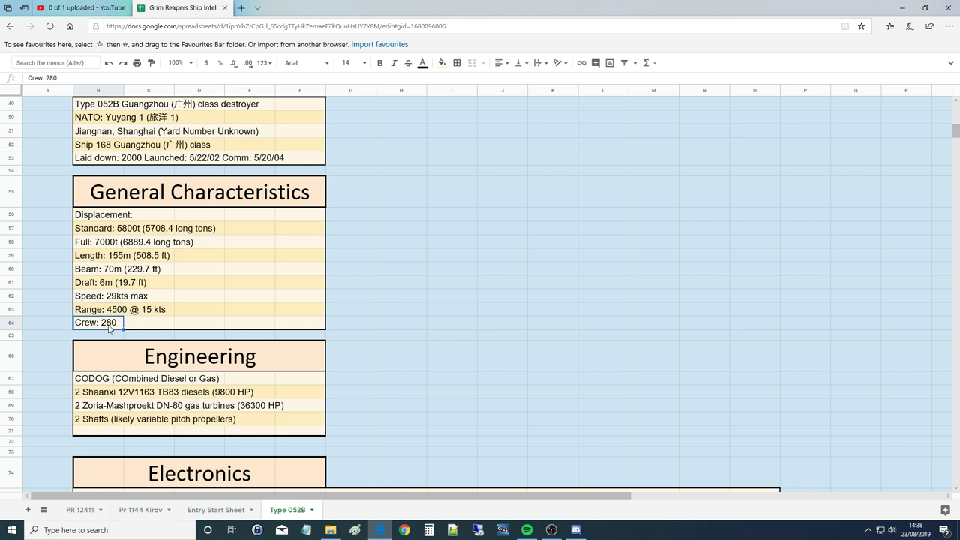
Examine the Engineering block's propulsion type, diesel engines, gas turbines and shafts
scroll(177, 344, down, 2)
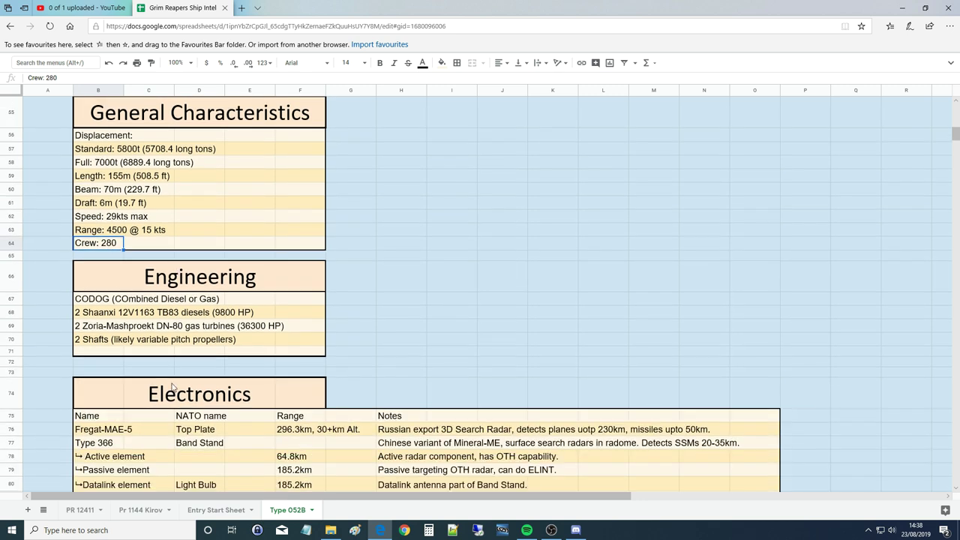
click(97, 328)
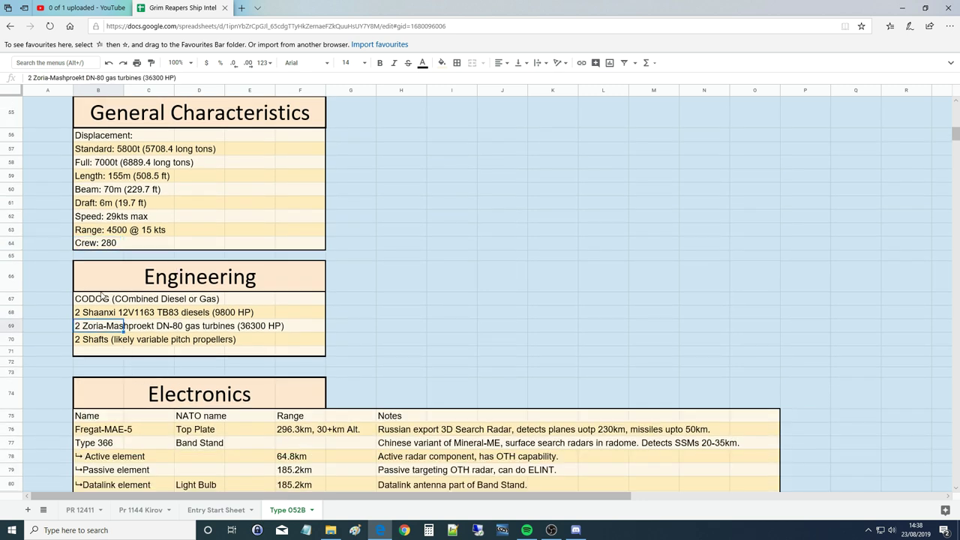
click(98, 300)
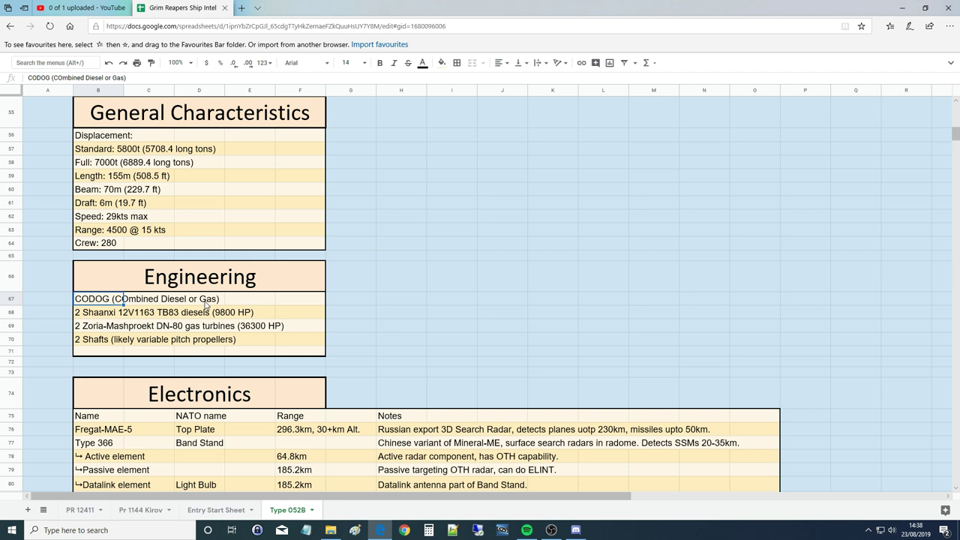
click(109, 316)
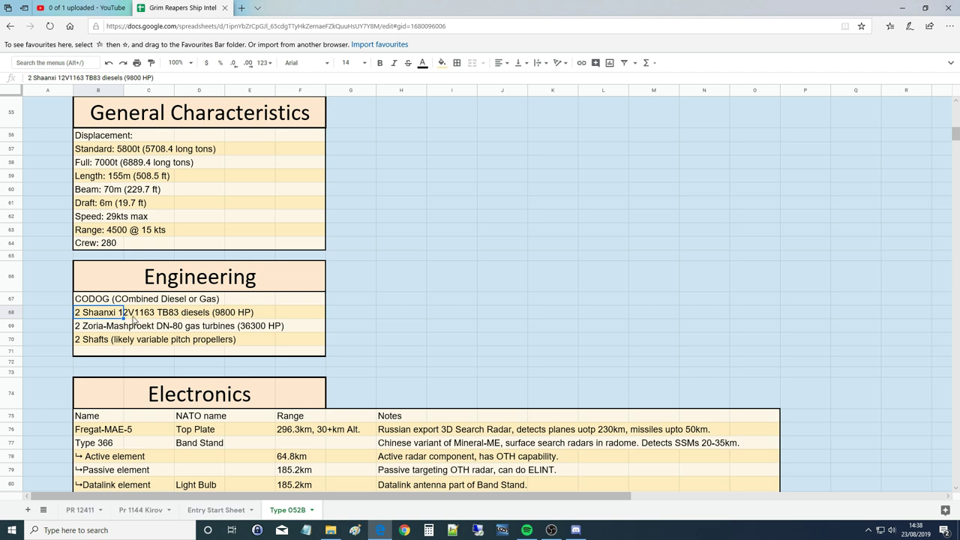
click(139, 320)
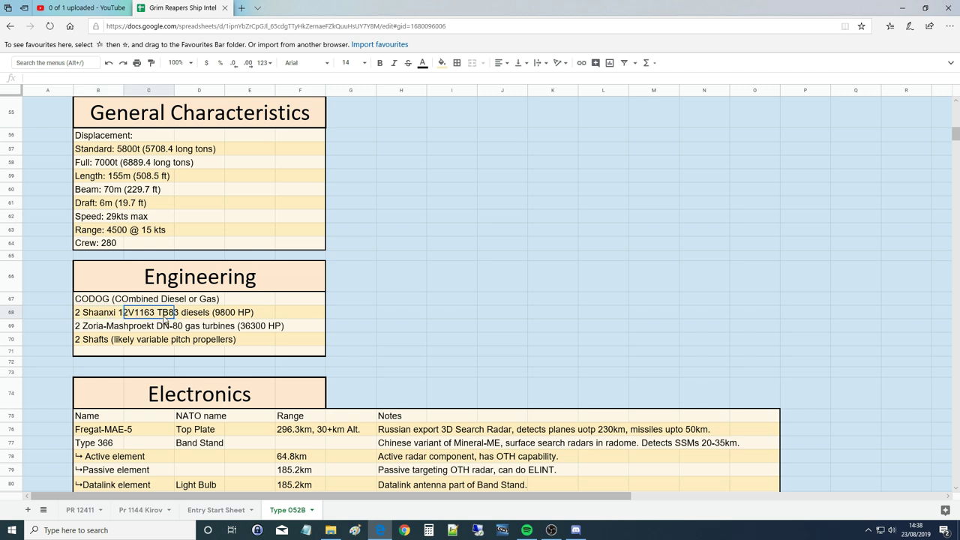
click(204, 316)
click(229, 318)
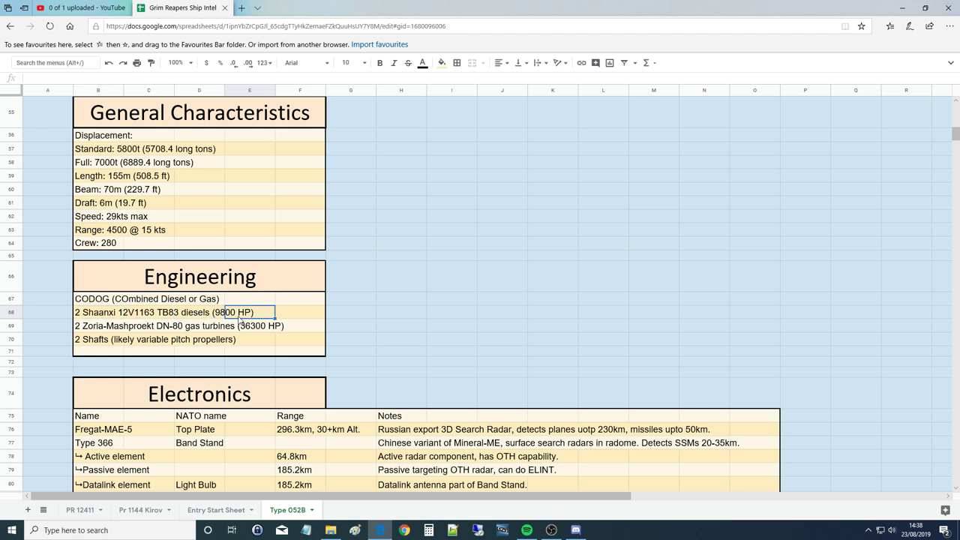
click(220, 318)
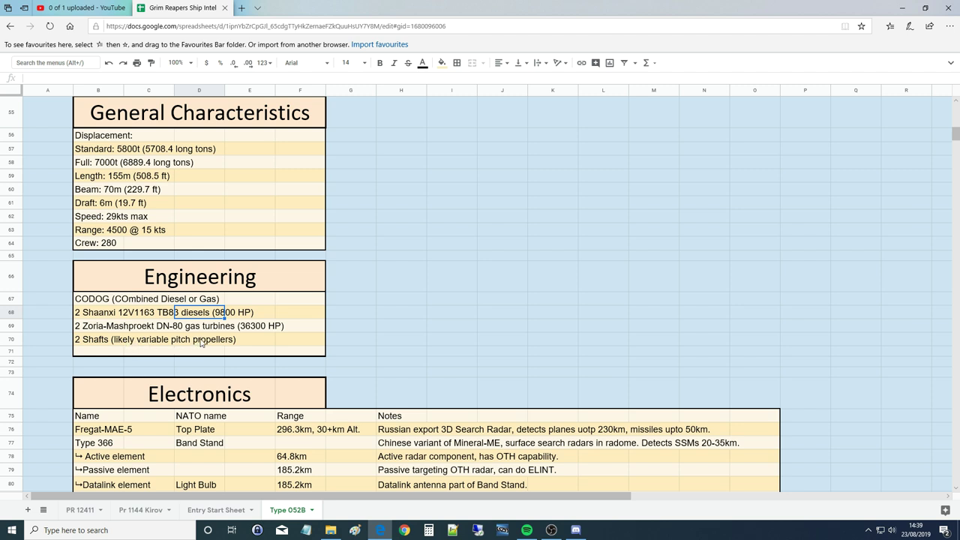
click(298, 341)
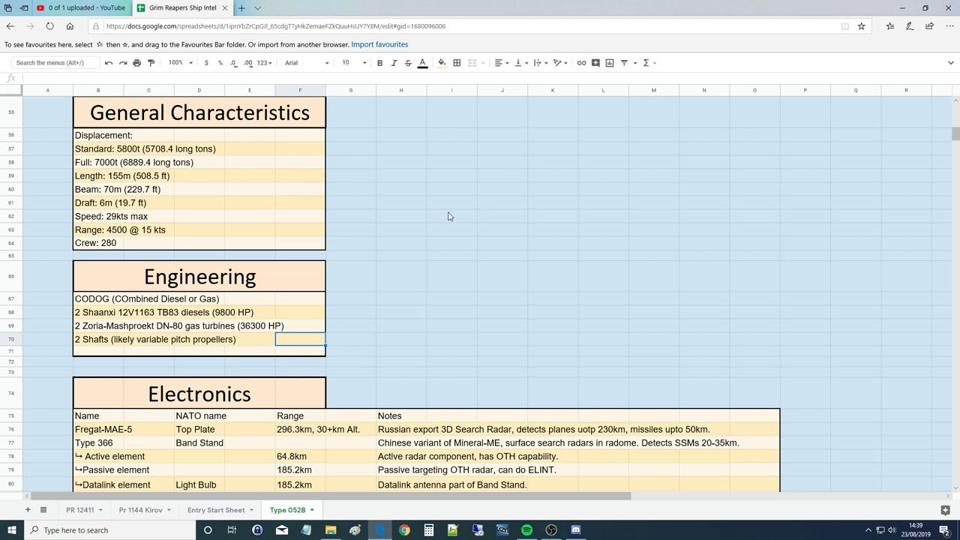
Examine the Fregat-MAE-5 row of the Electronics table, including its NATO name, range and notes
scroll(454, 225, down, 3)
scroll(451, 219, down, 4)
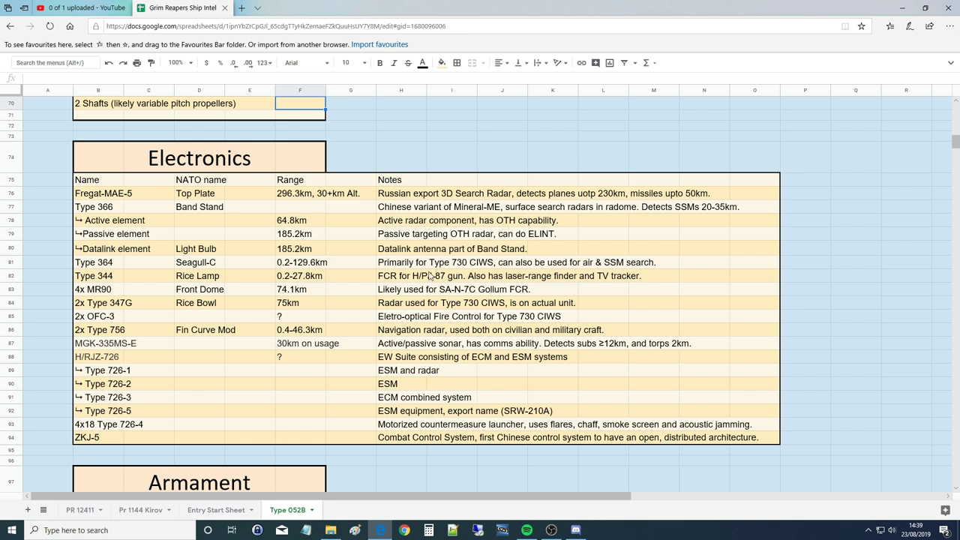
click(106, 195)
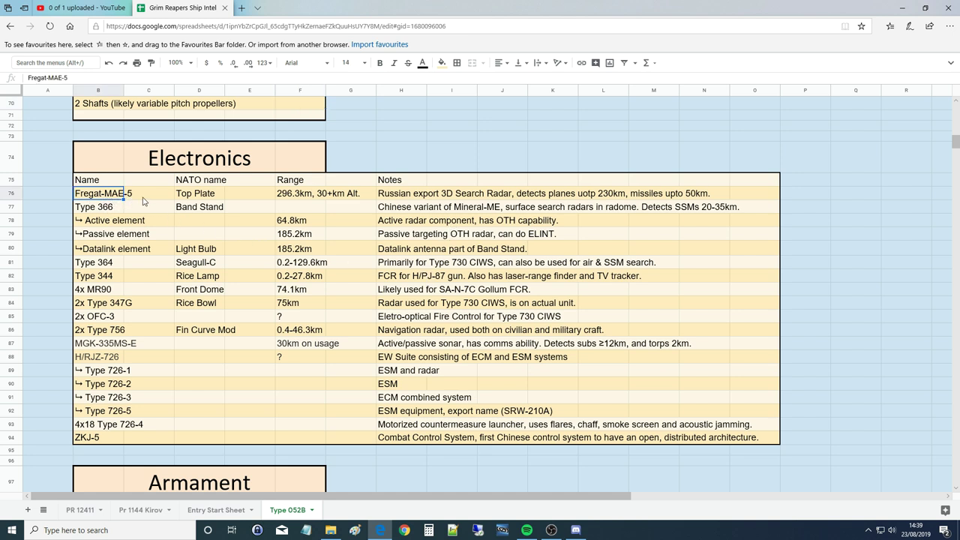
click(203, 195)
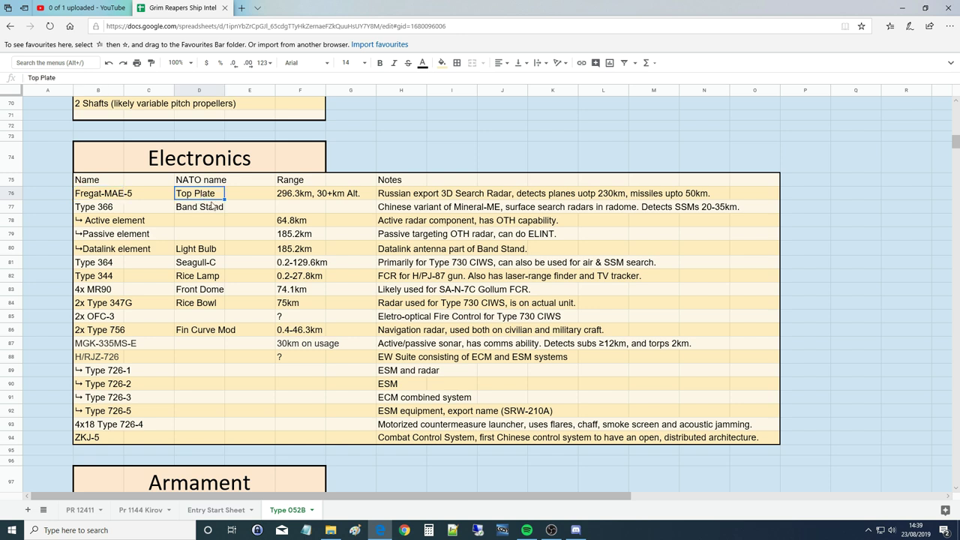
click(293, 196)
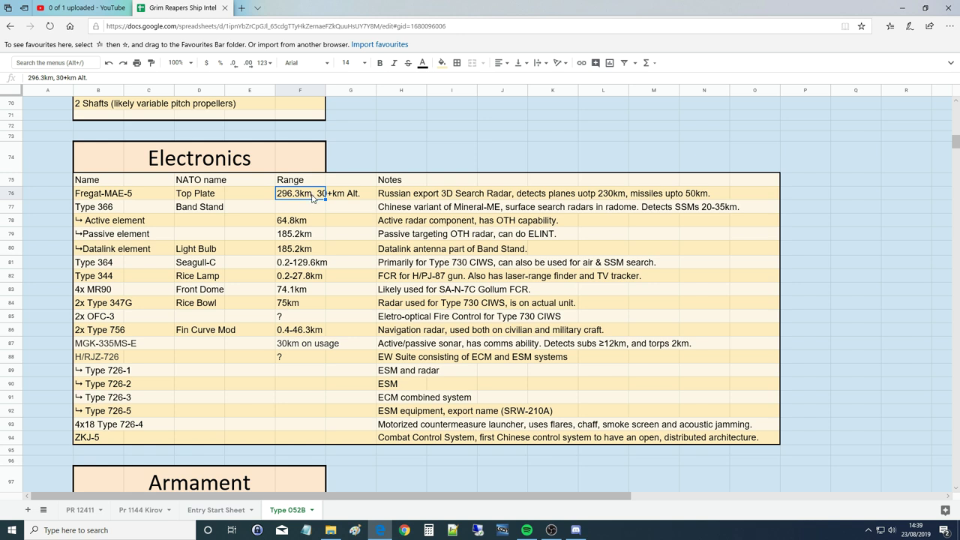
click(410, 198)
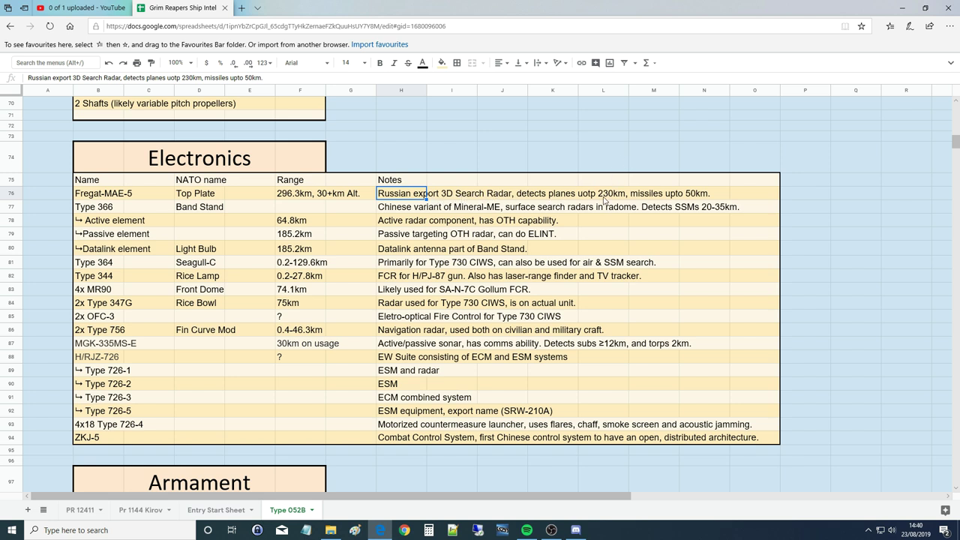
key(ctrl+c)
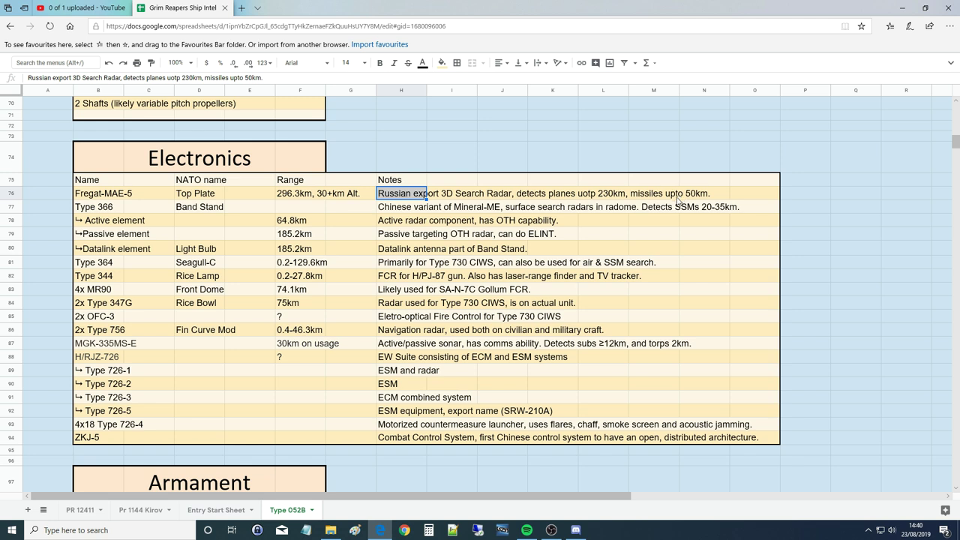
click(438, 195)
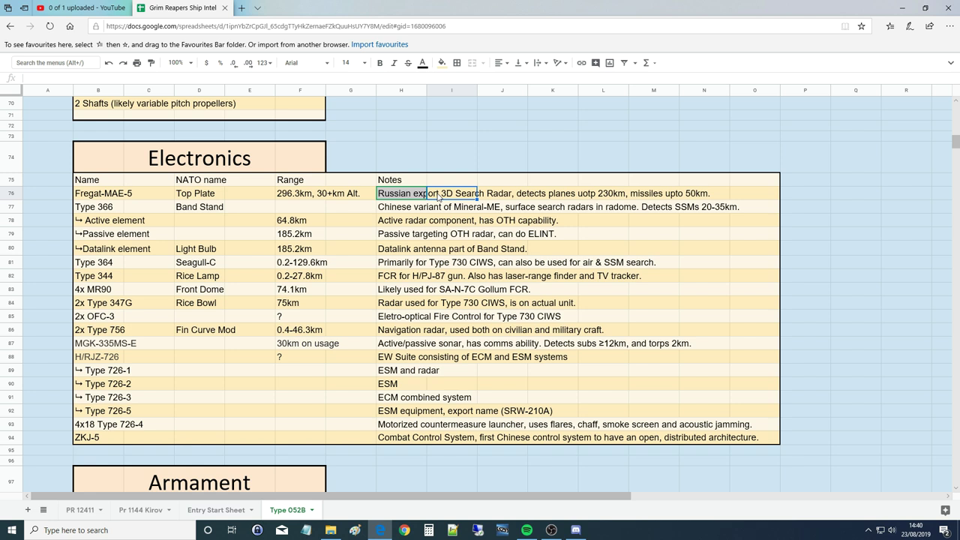
key(Return)
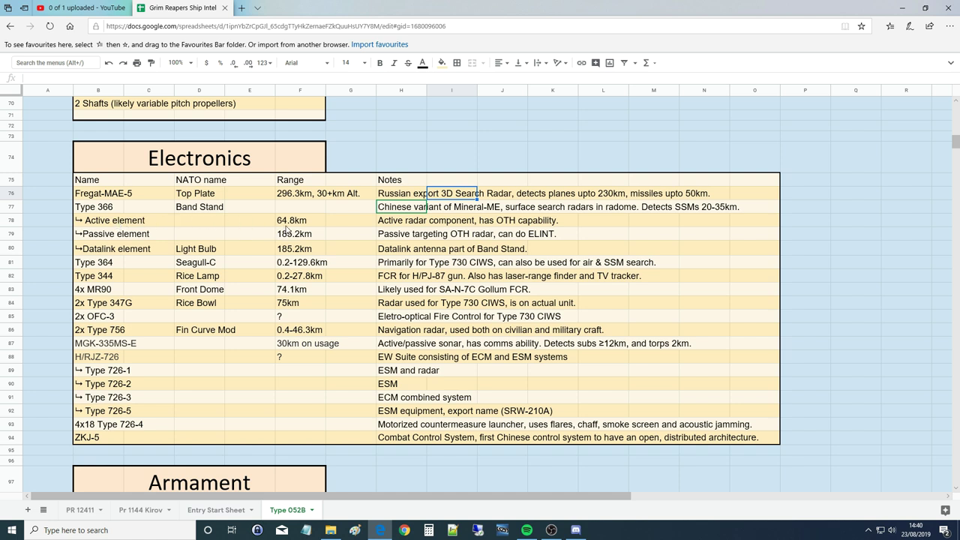
Examine the notes for the Type 366 radar's active and passive elements in the Electronics table
click(506, 222)
click(117, 237)
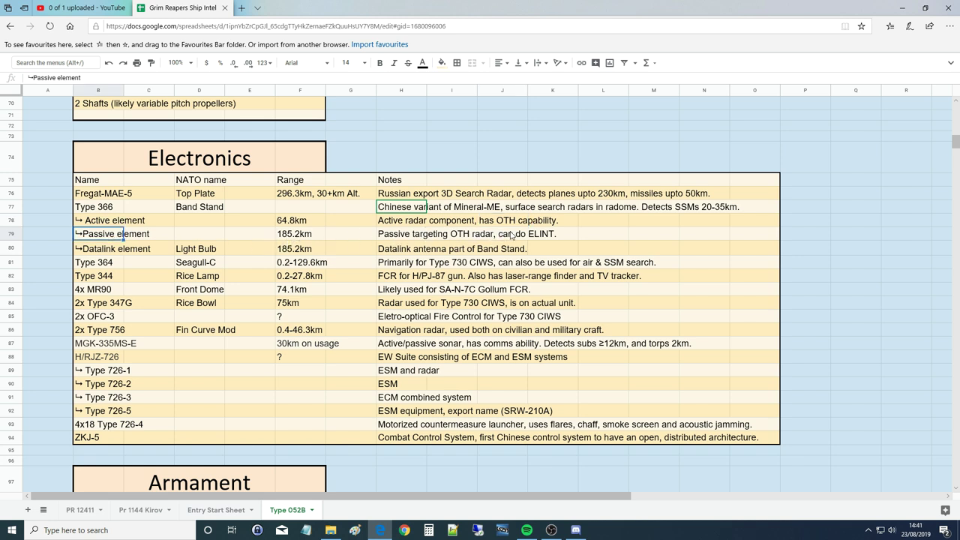
click(546, 238)
click(525, 242)
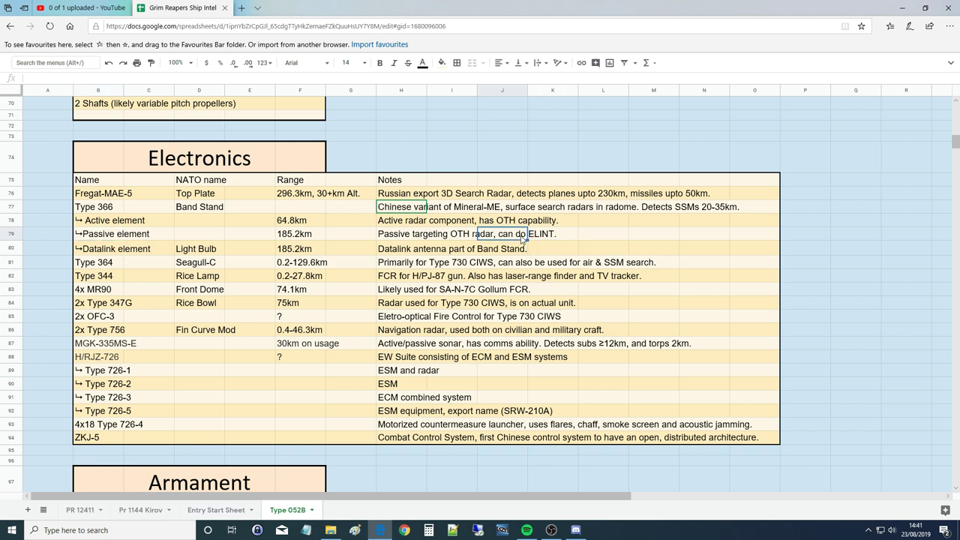
click(414, 237)
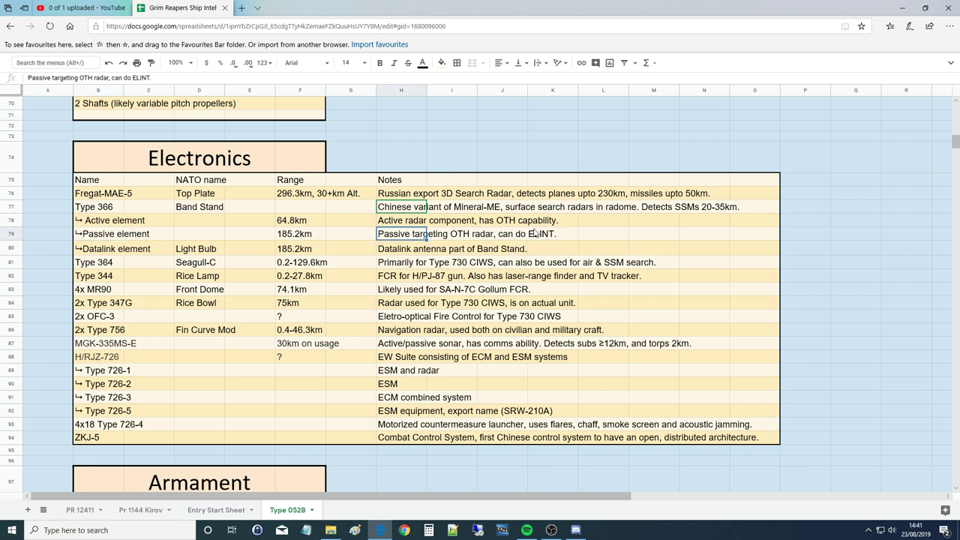
Examine the Type 366 datalink element row, covering its NATO name, range and notes
click(104, 250)
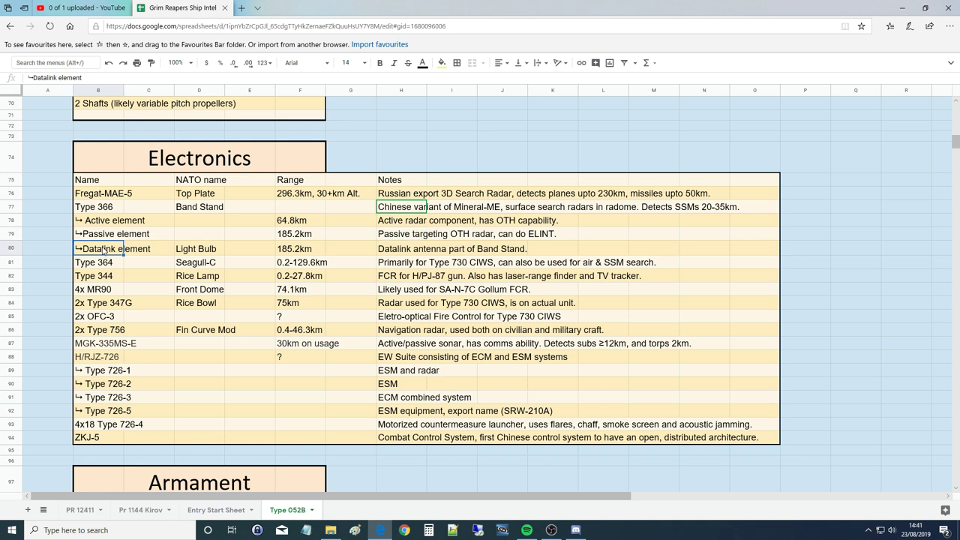
click(197, 252)
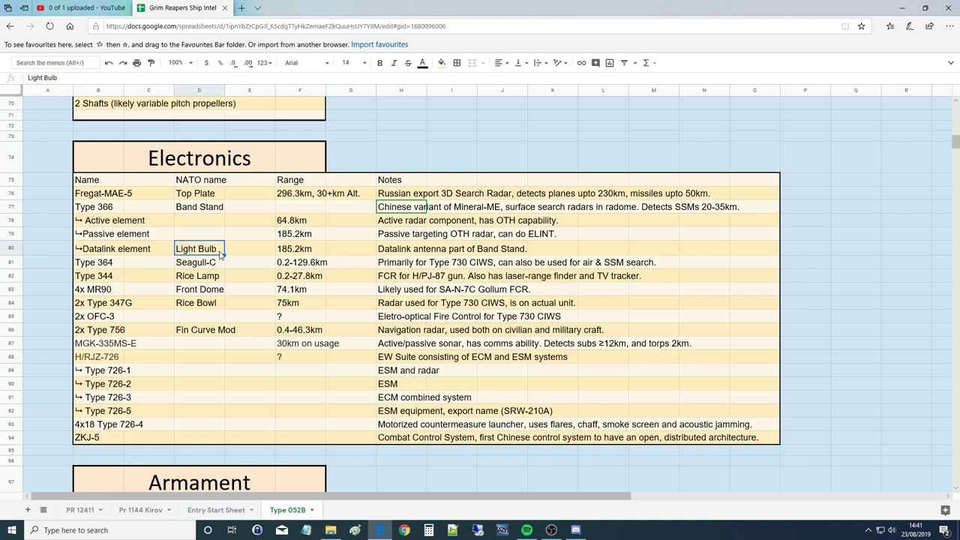
click(297, 255)
click(391, 256)
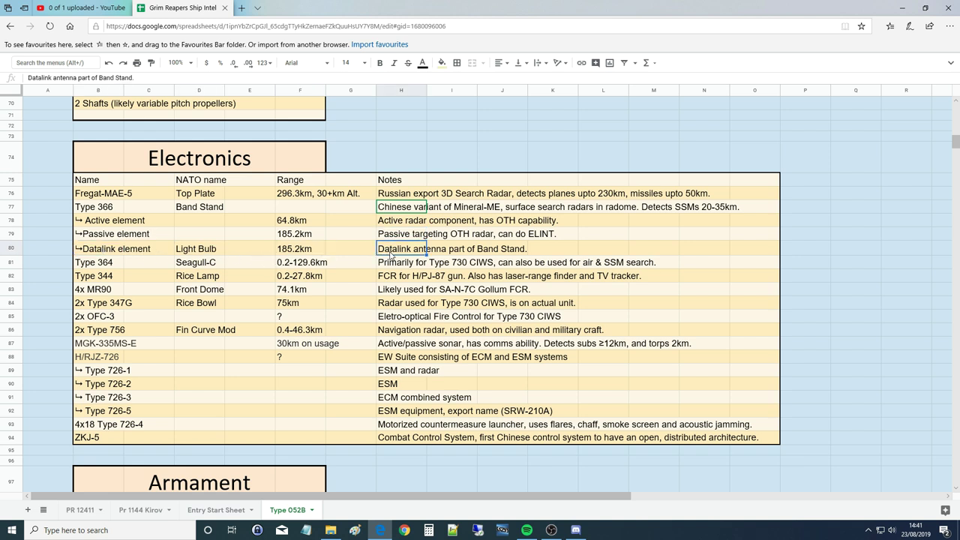
click(452, 256)
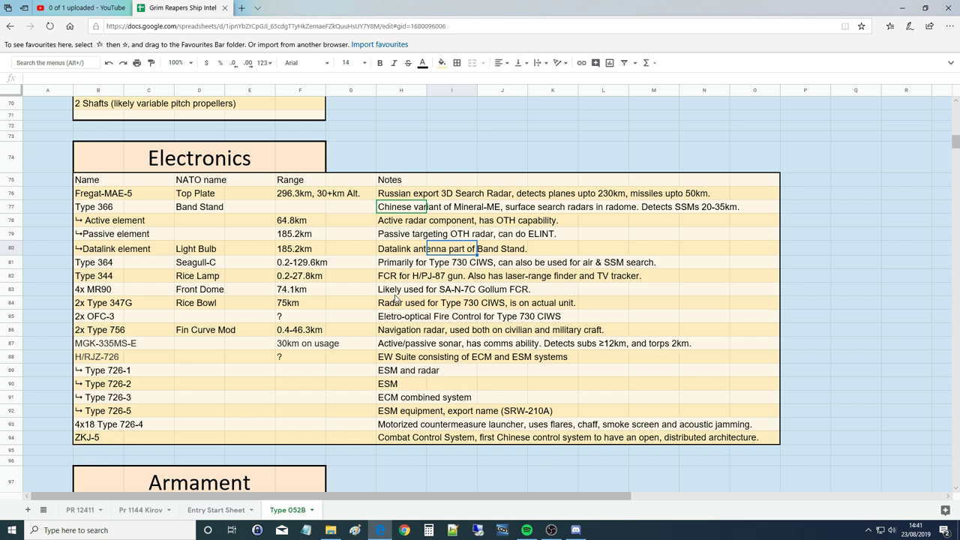
click(414, 252)
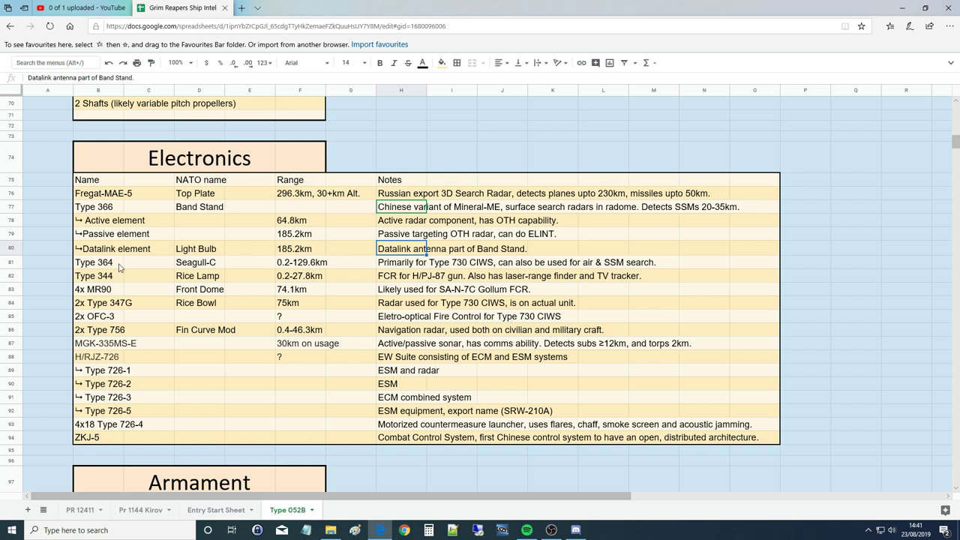
Go through the Type 364 and Type 344 radar rows, including the Type 344's NATO name, range and fire-control notes
click(105, 268)
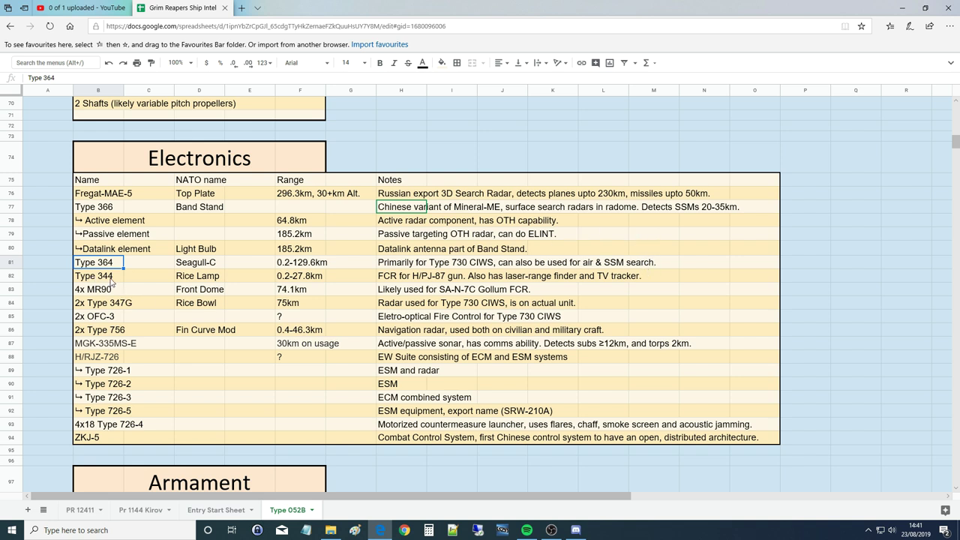
click(189, 280)
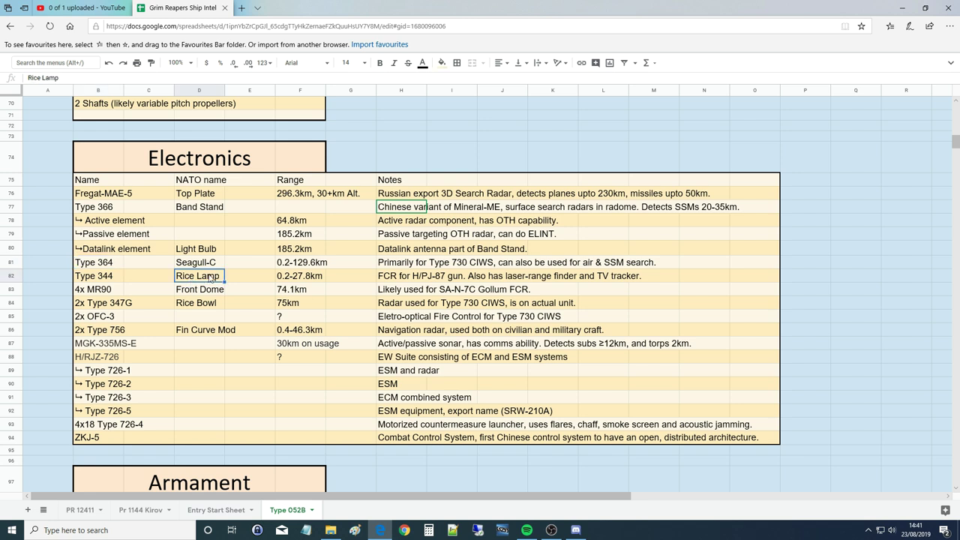
click(284, 280)
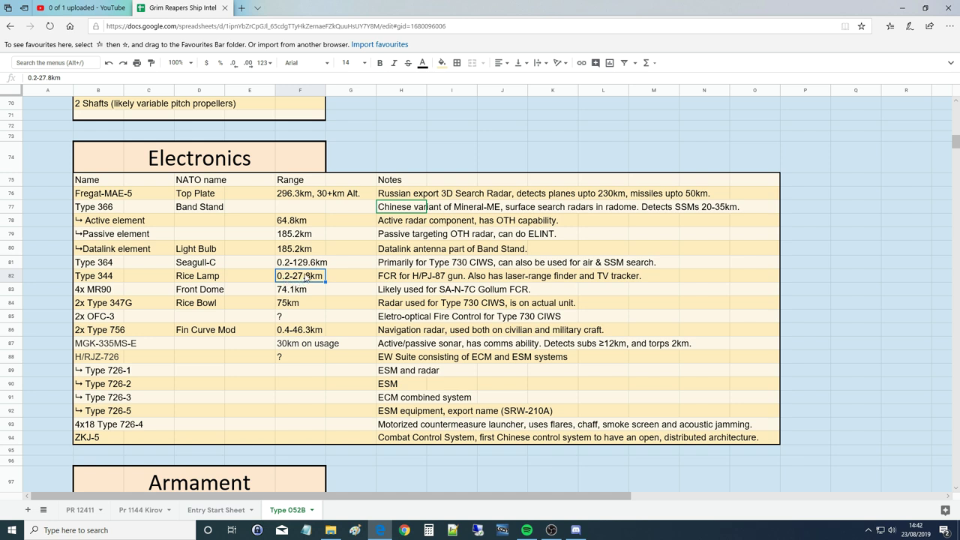
click(396, 279)
click(435, 279)
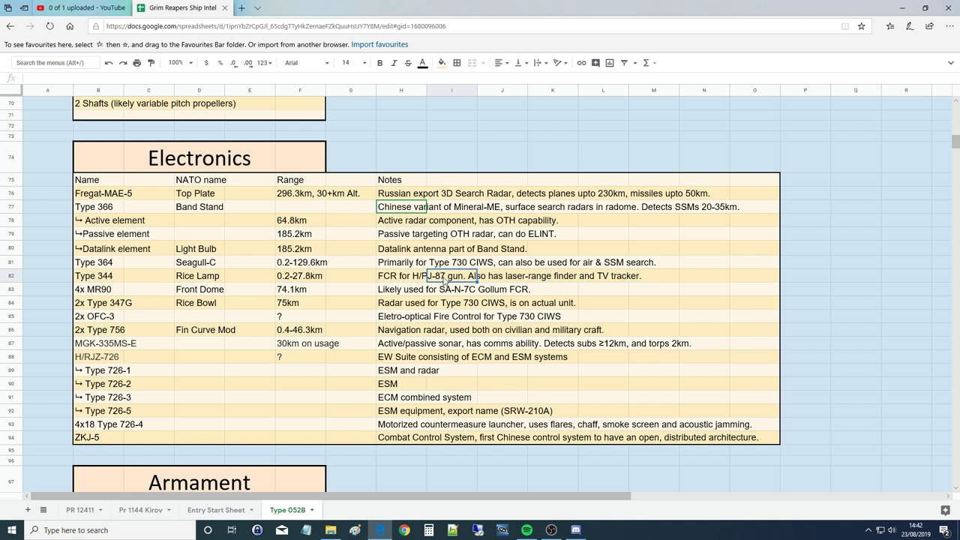
click(495, 281)
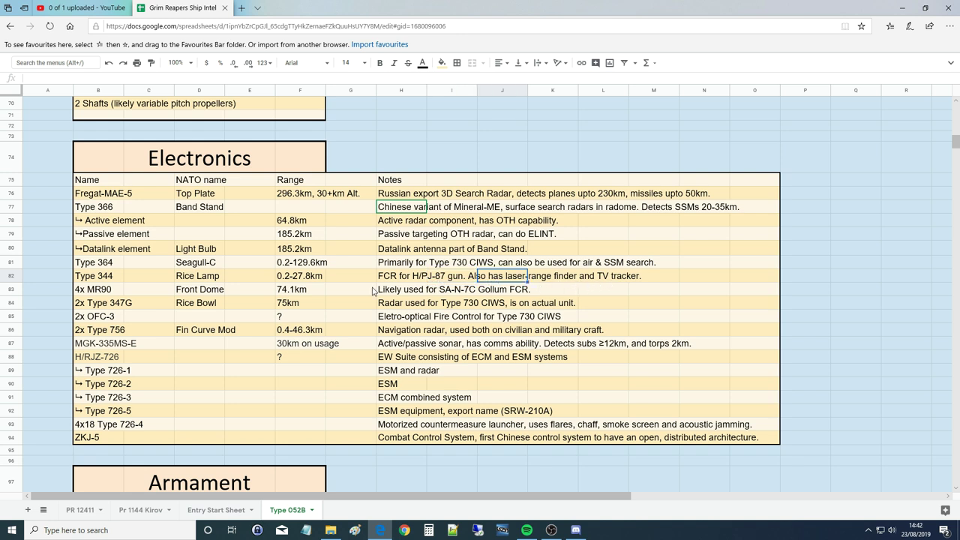
Examine the 4x MR90 row, covering its NATO name, range and associated missile system
click(88, 292)
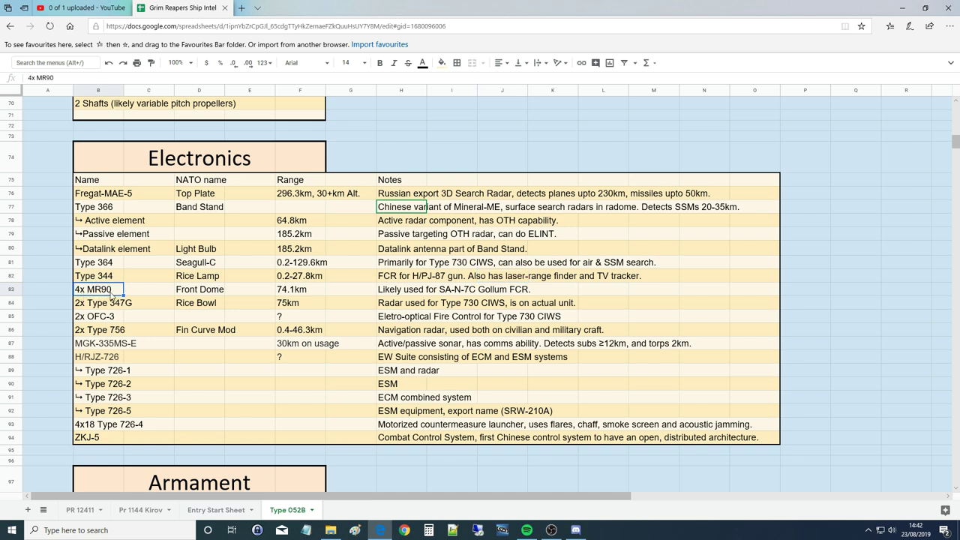
click(201, 296)
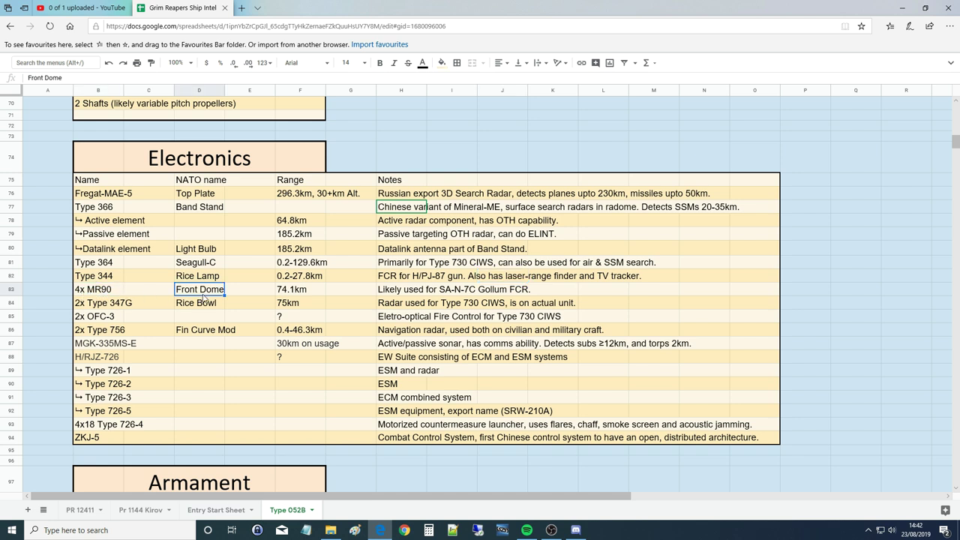
click(301, 291)
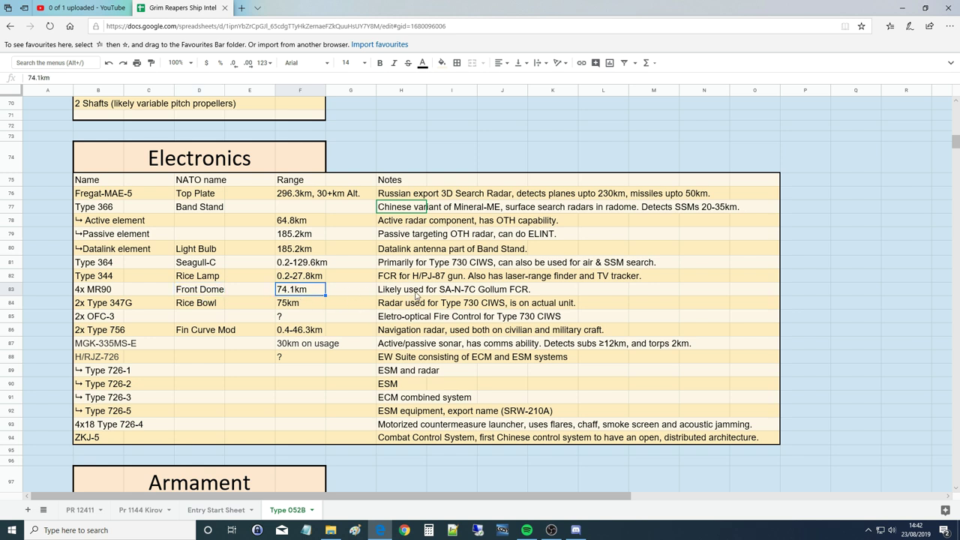
click(467, 292)
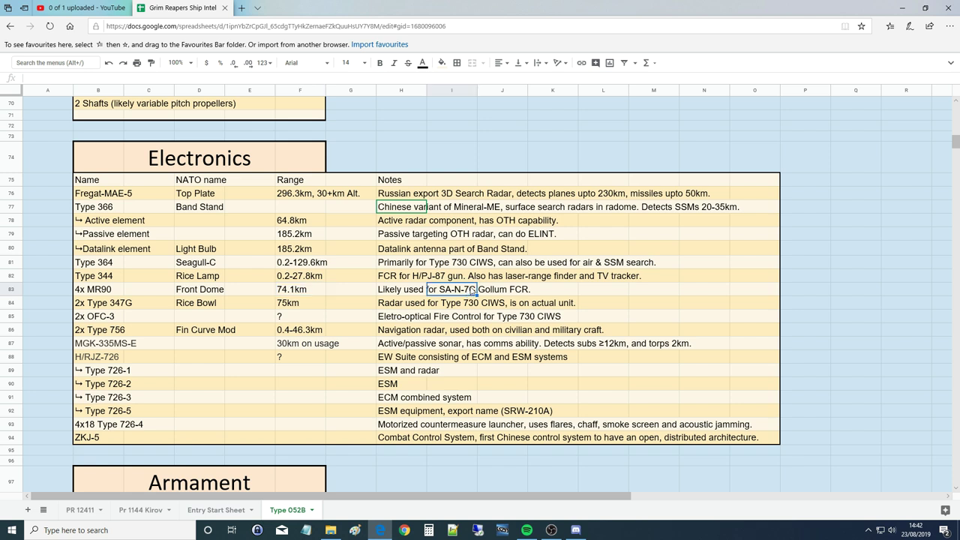
click(486, 295)
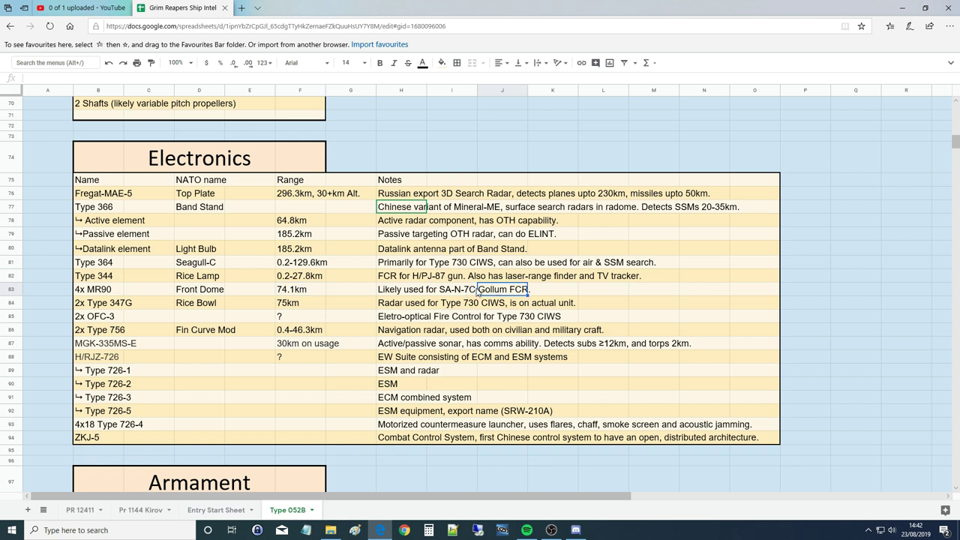
Examine the 2x Type 347G row, covering its NATO name, range and CIWS notes
click(83, 308)
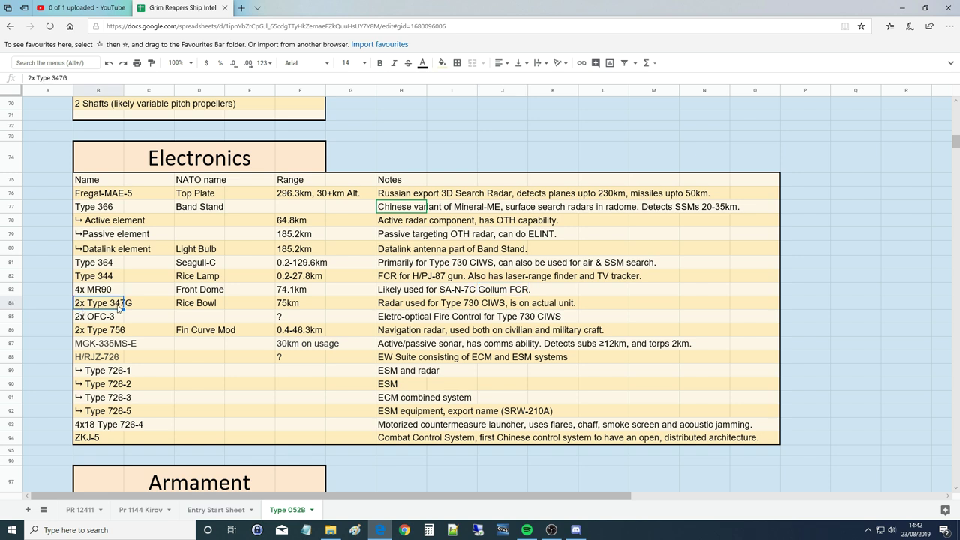
click(201, 307)
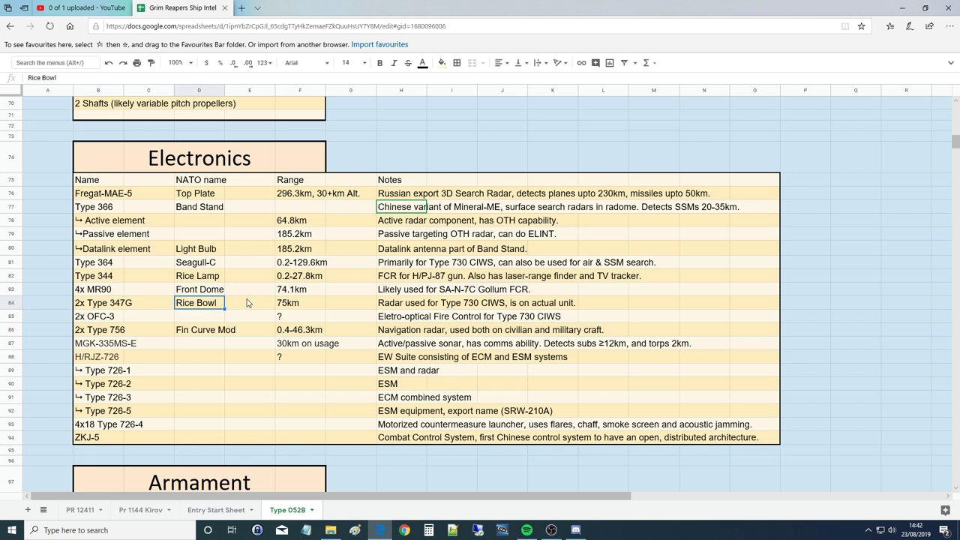
click(288, 307)
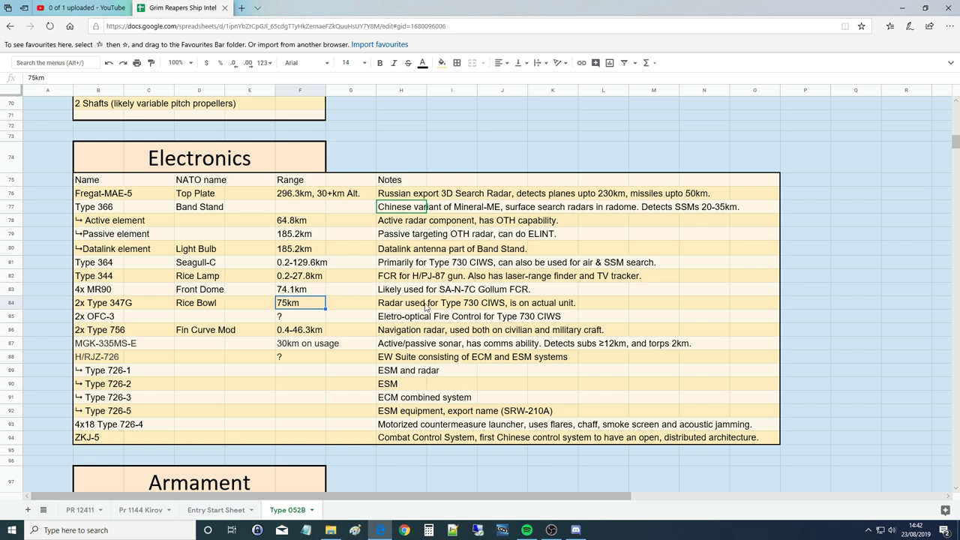
click(511, 305)
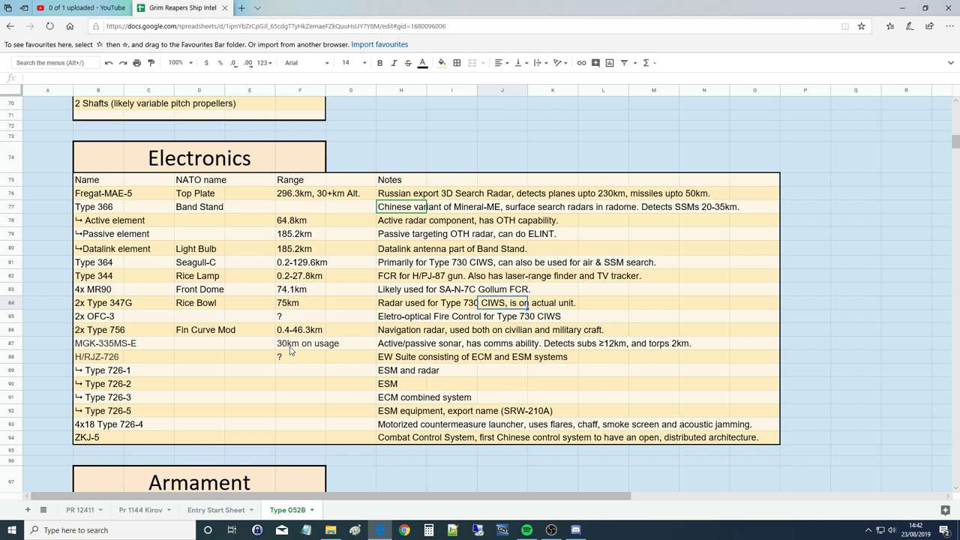
Examine the 2x OFC-3 row, checking its NATO name and range fields and its fire-control notes
click(84, 321)
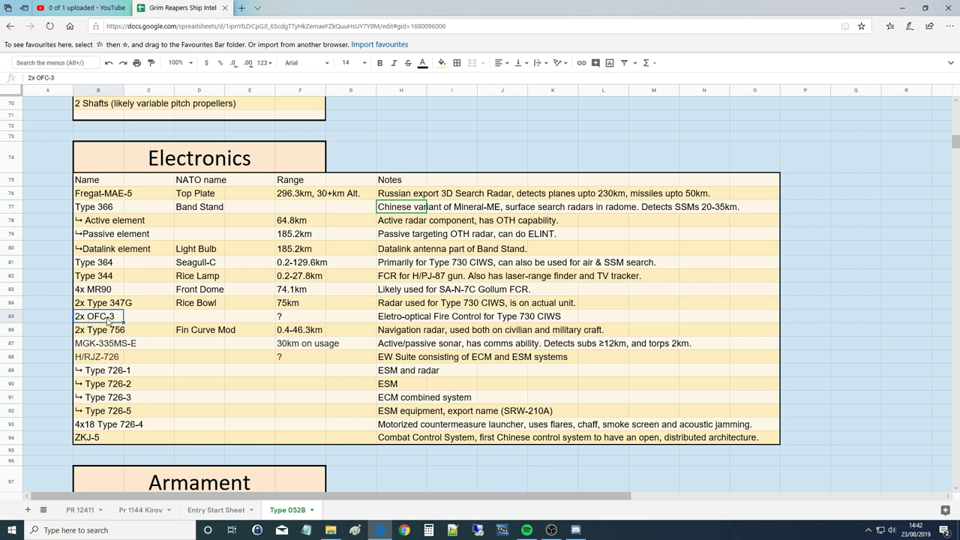
click(191, 318)
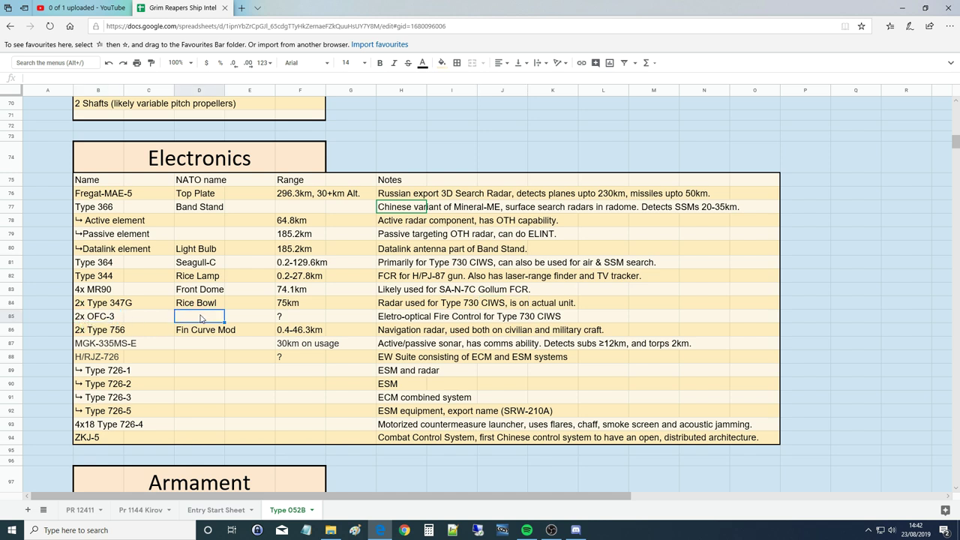
click(297, 322)
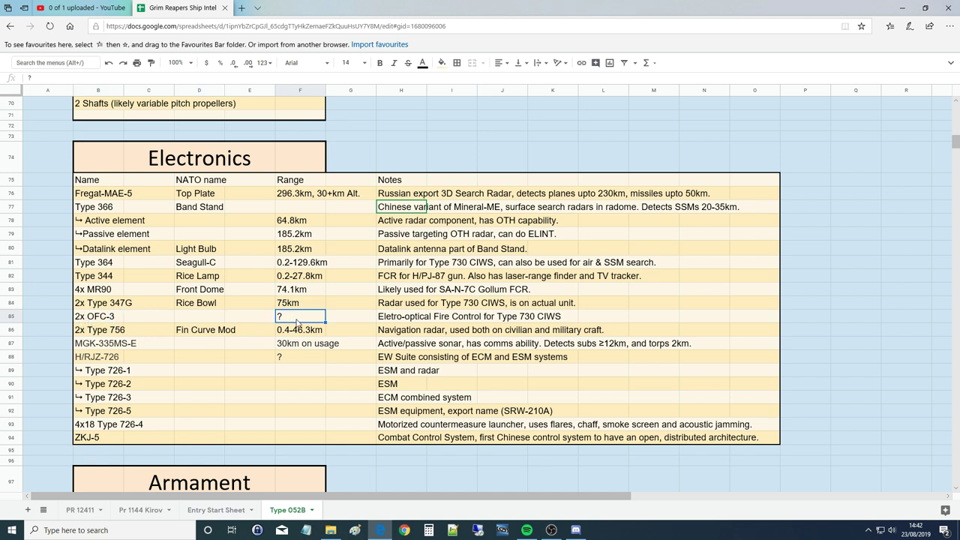
click(422, 323)
click(447, 321)
click(491, 321)
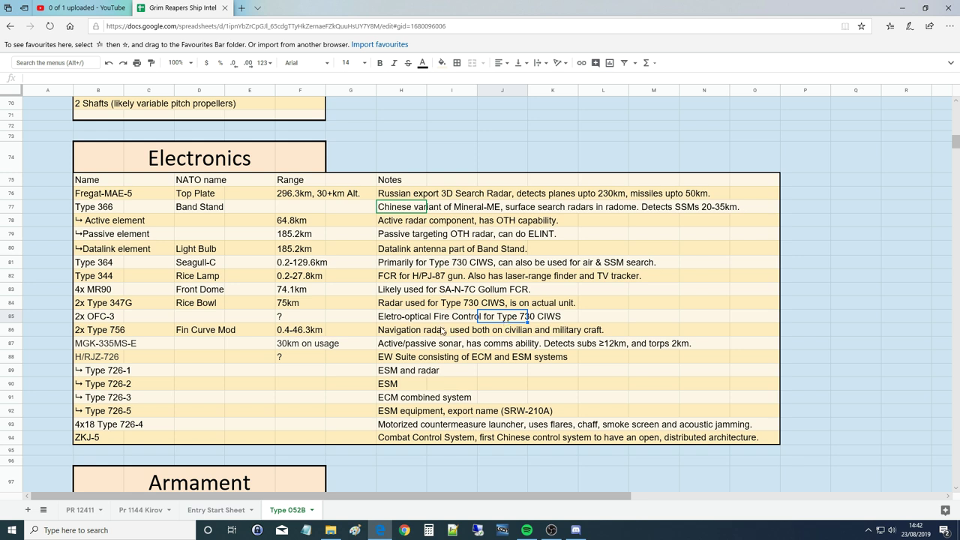
click(420, 320)
Examine the 2x Type 756 navigation radar row, covering its NATO name, range and notes
click(91, 336)
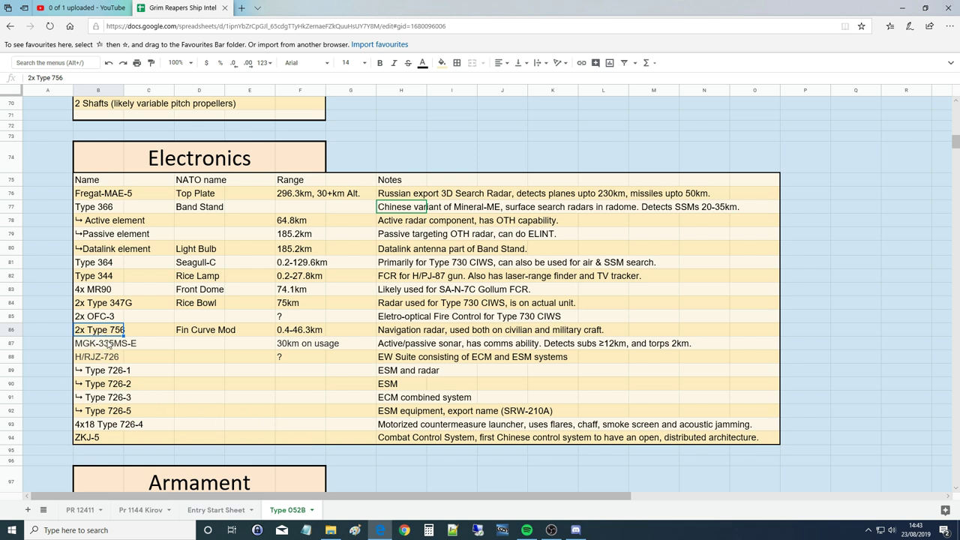
click(192, 334)
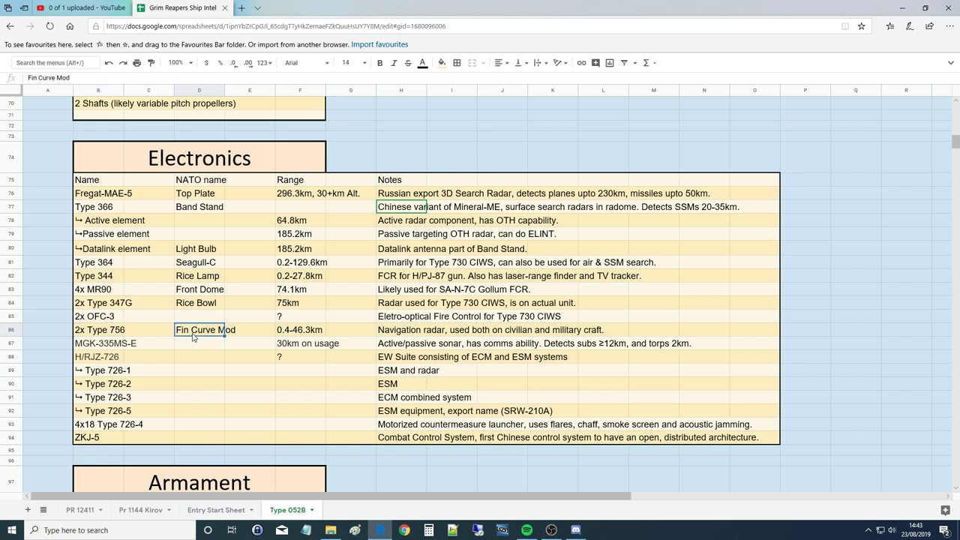
click(283, 335)
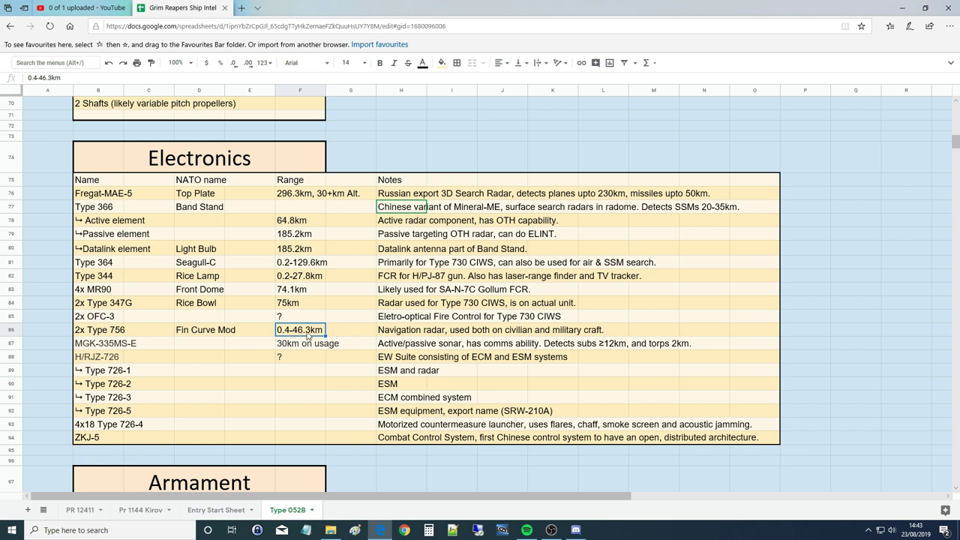
click(438, 333)
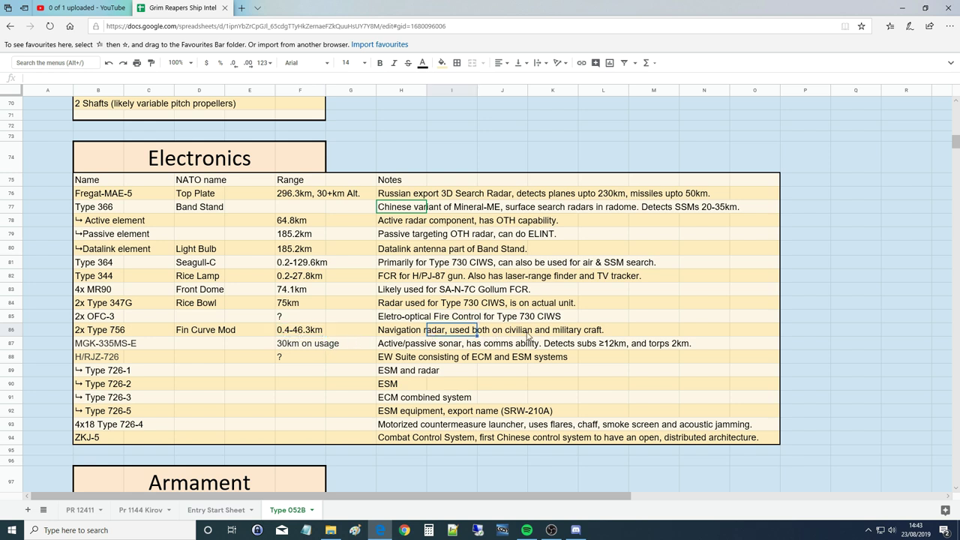
Examine the MGK-335MS-E sonar row, covering its name, range and detection notes
click(90, 344)
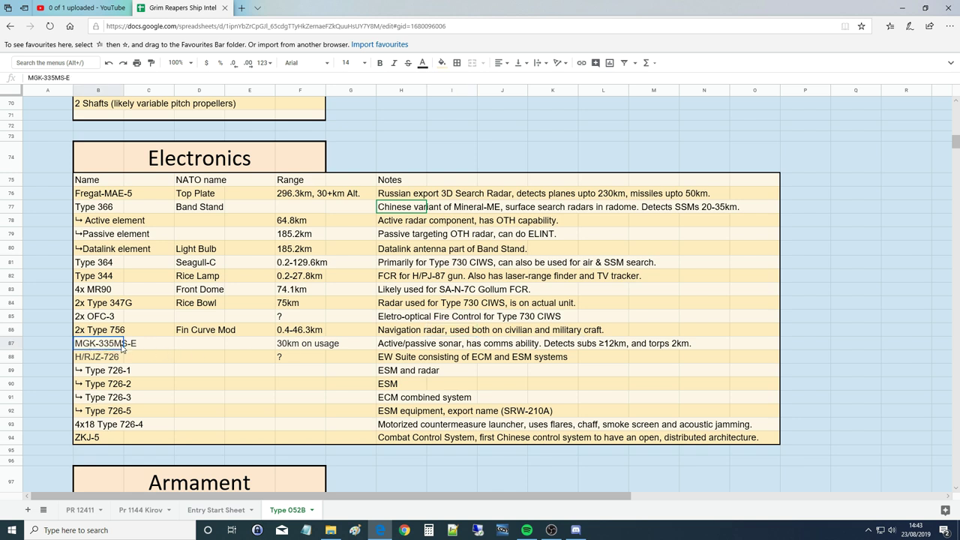
click(196, 346)
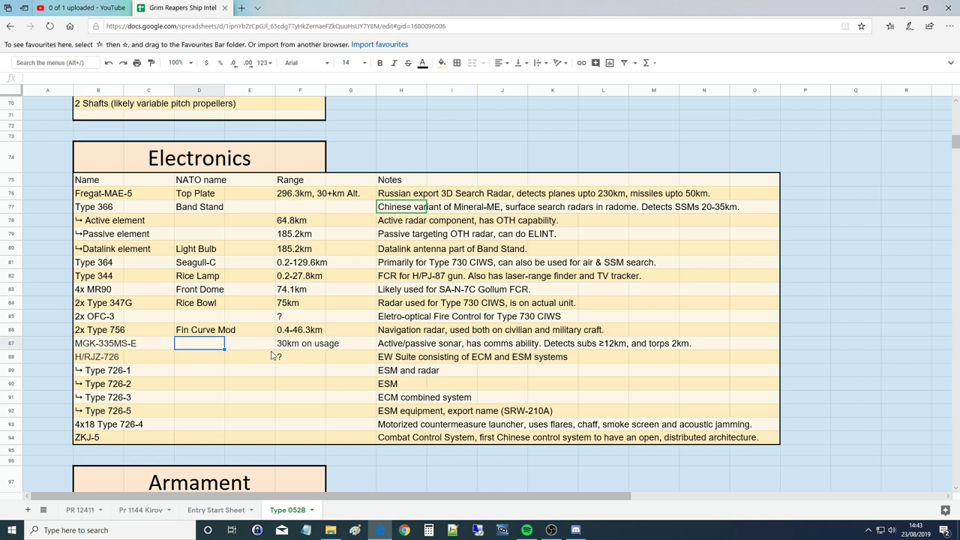
click(293, 348)
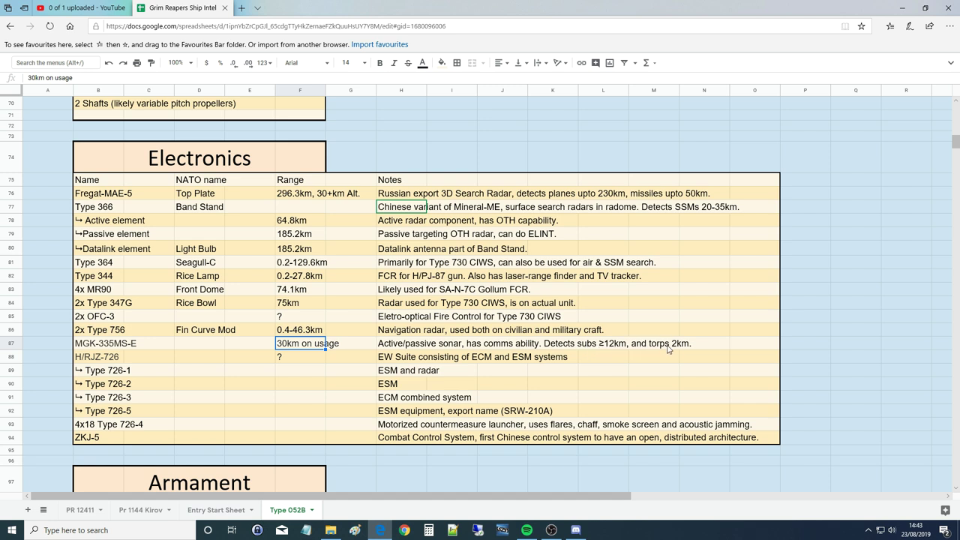
click(435, 345)
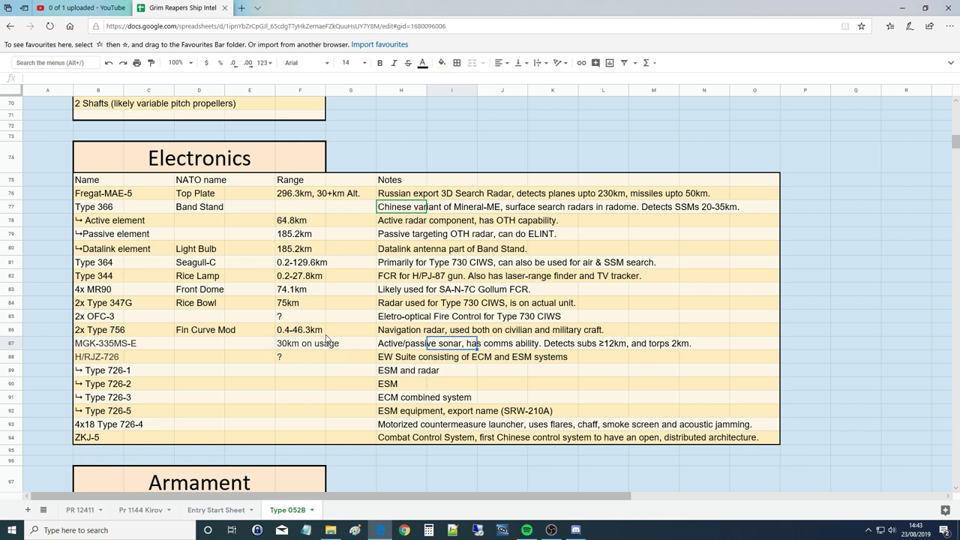
click(131, 348)
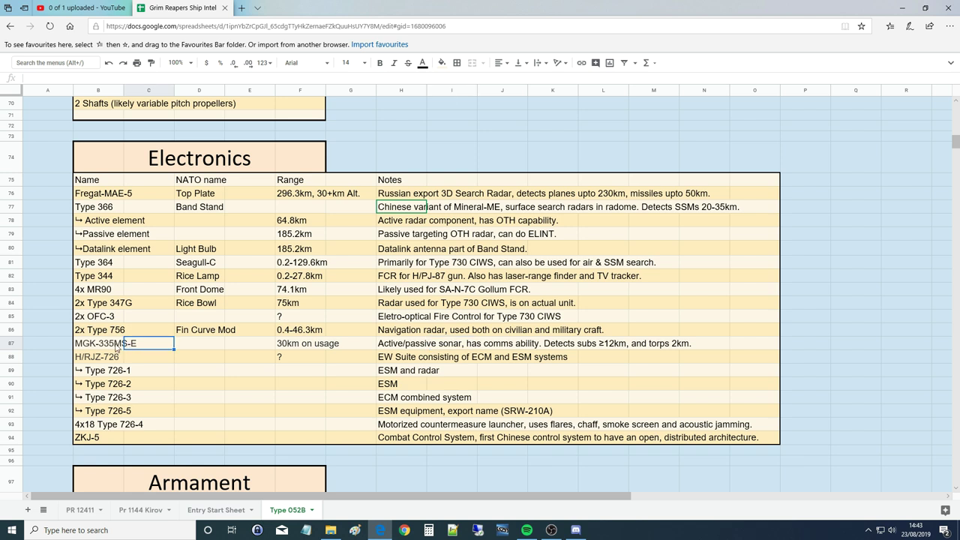
Examine the H/RJZ-726 electronic warfare suite and the notes on the 4x18 Type 726-4 countermeasure launcher
click(111, 346)
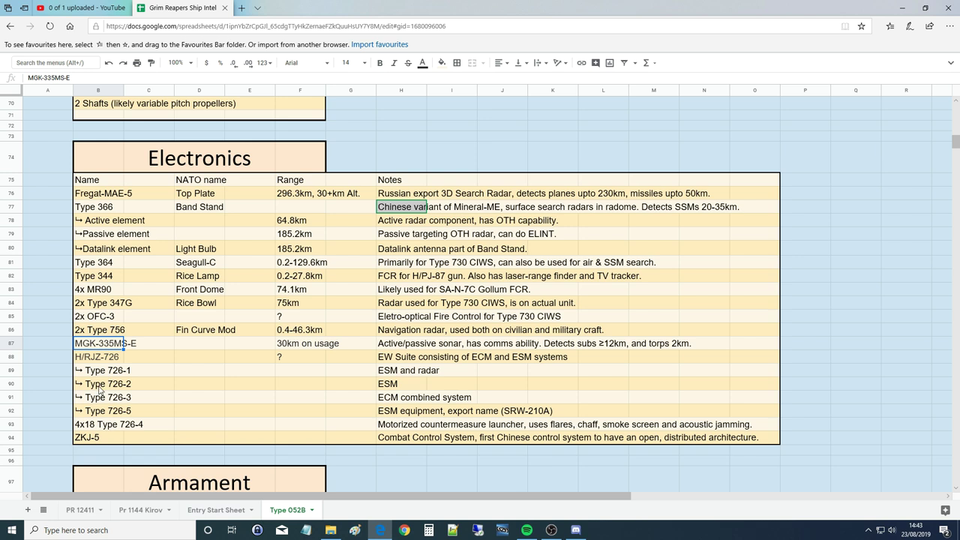
click(101, 362)
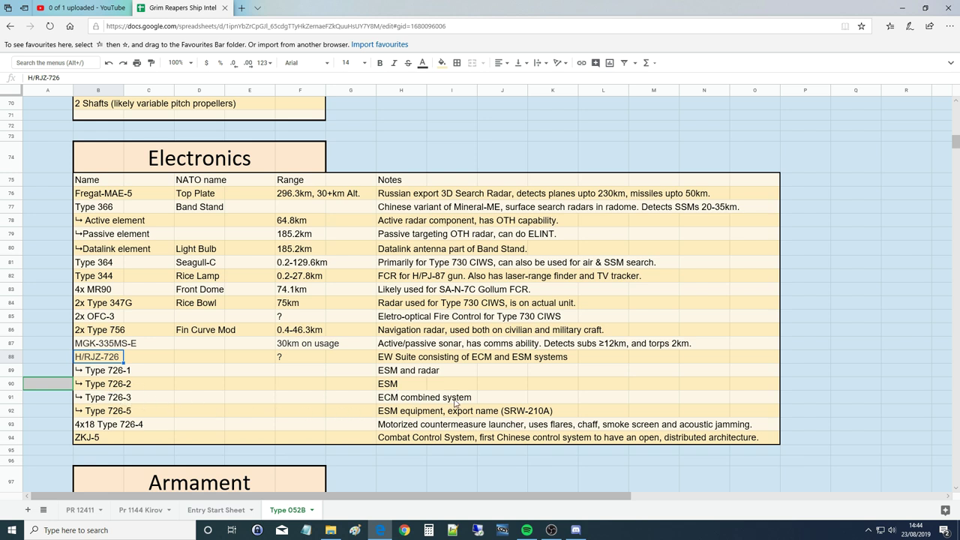
scroll(179, 358, down, 1)
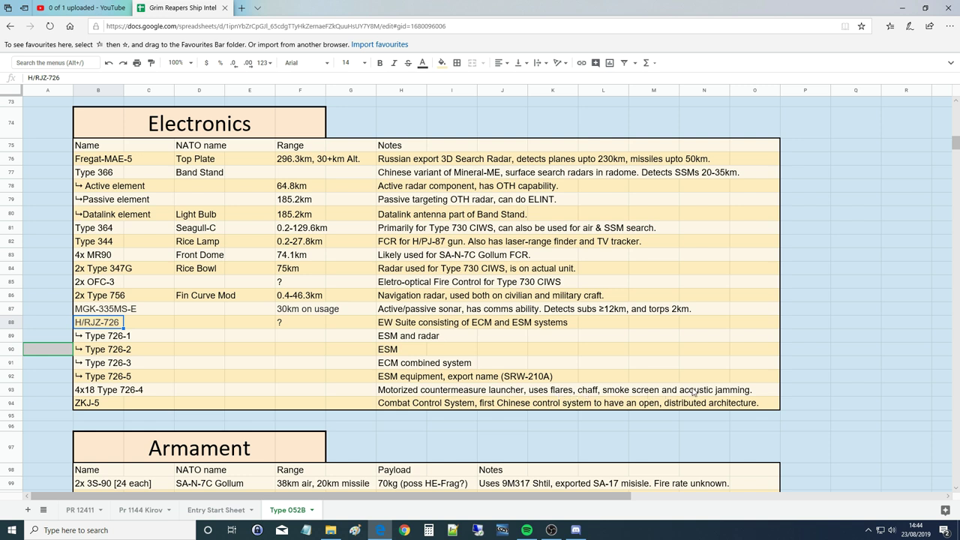
click(401, 395)
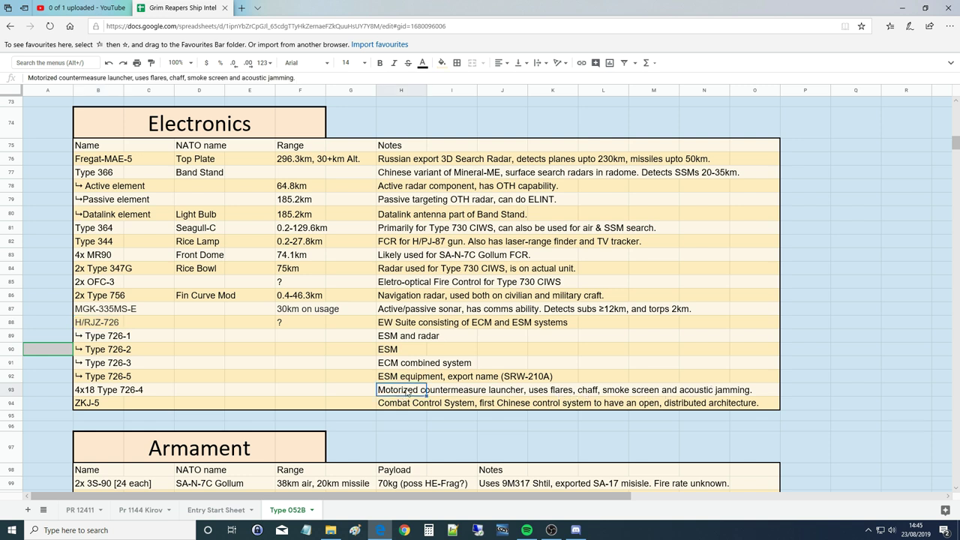
click(448, 391)
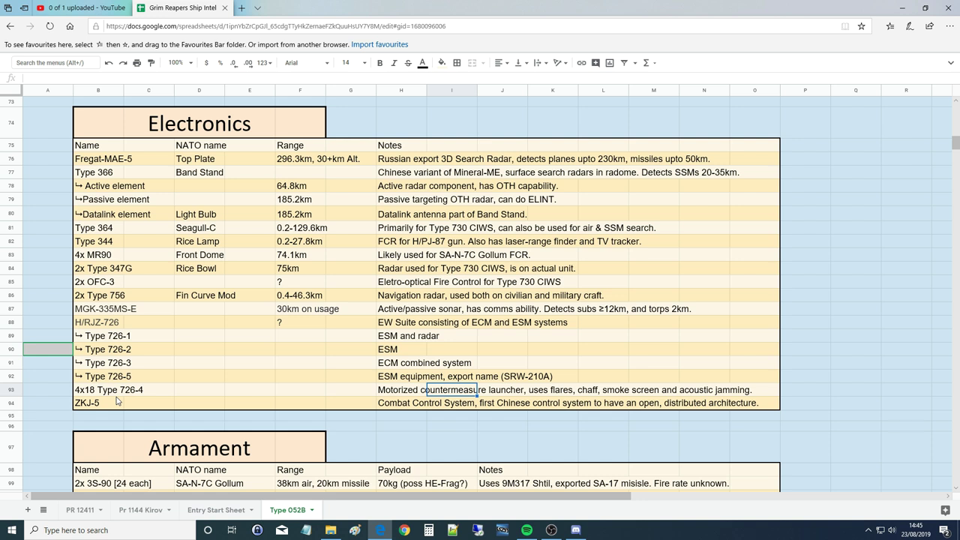
Find the Armament section and examine the NATO name and range of the 2x 3S-90 launchers
scroll(179, 313, down, 3)
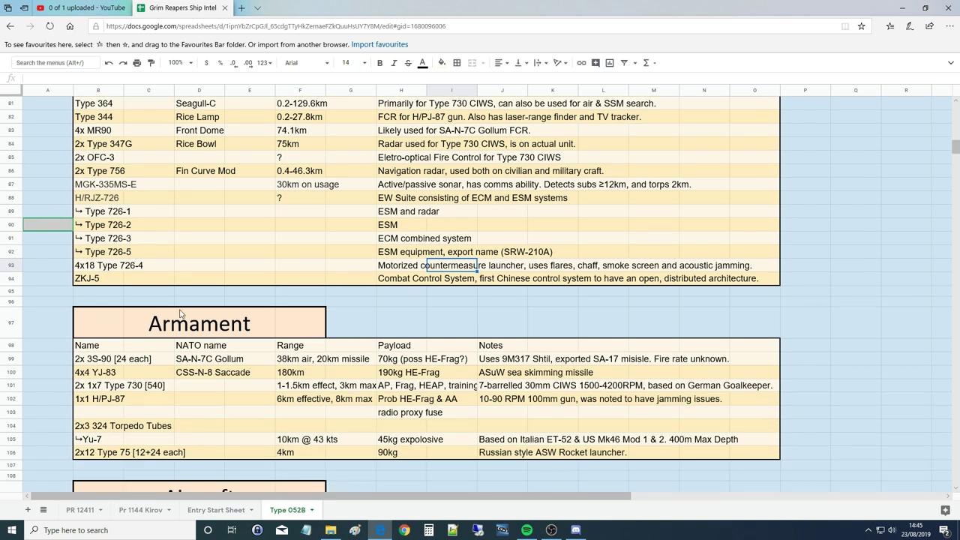
scroll(146, 332, down, 3)
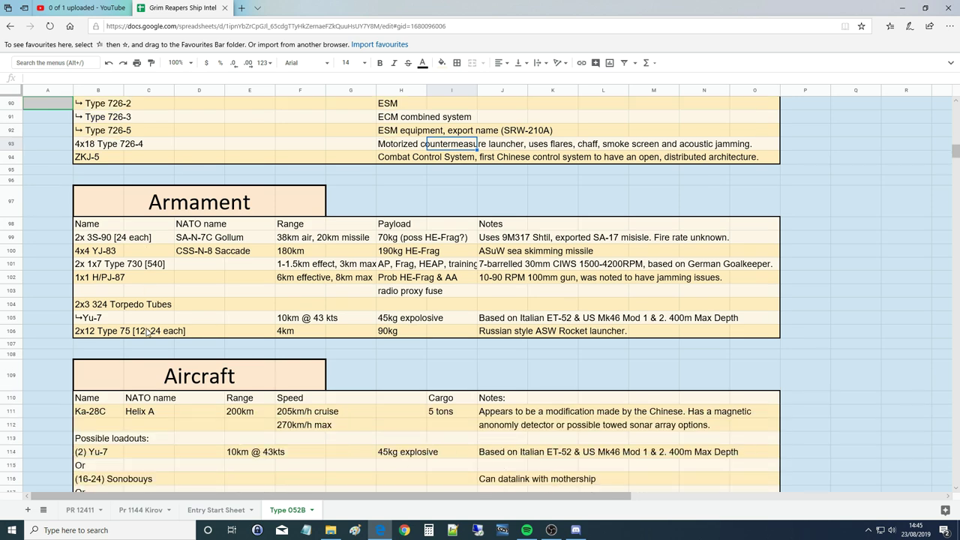
scroll(147, 332, up, 1)
scroll(146, 332, up, 1)
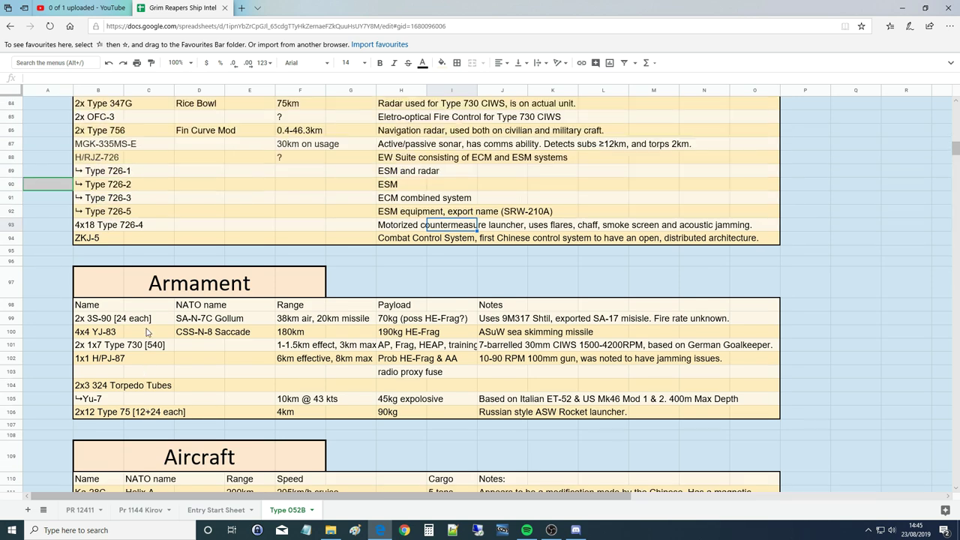
click(207, 293)
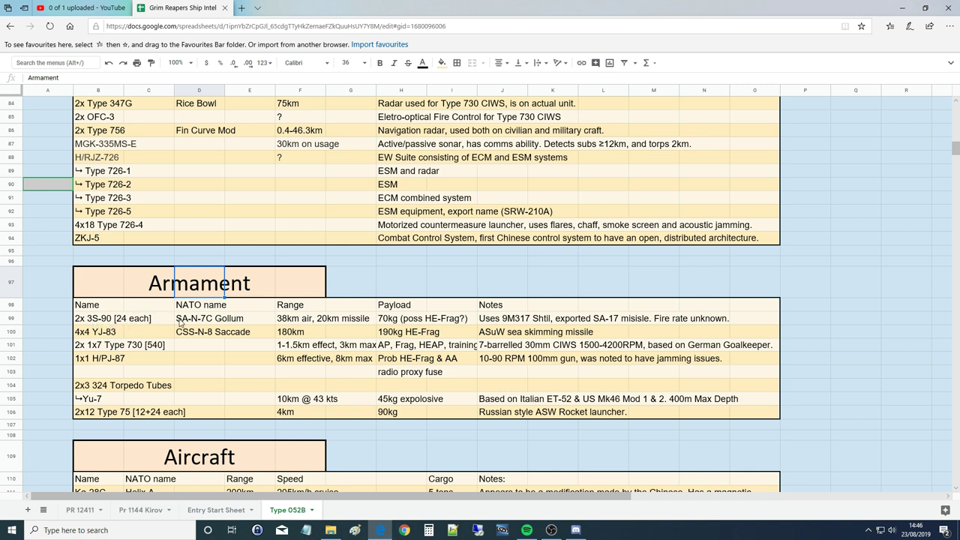
click(216, 324)
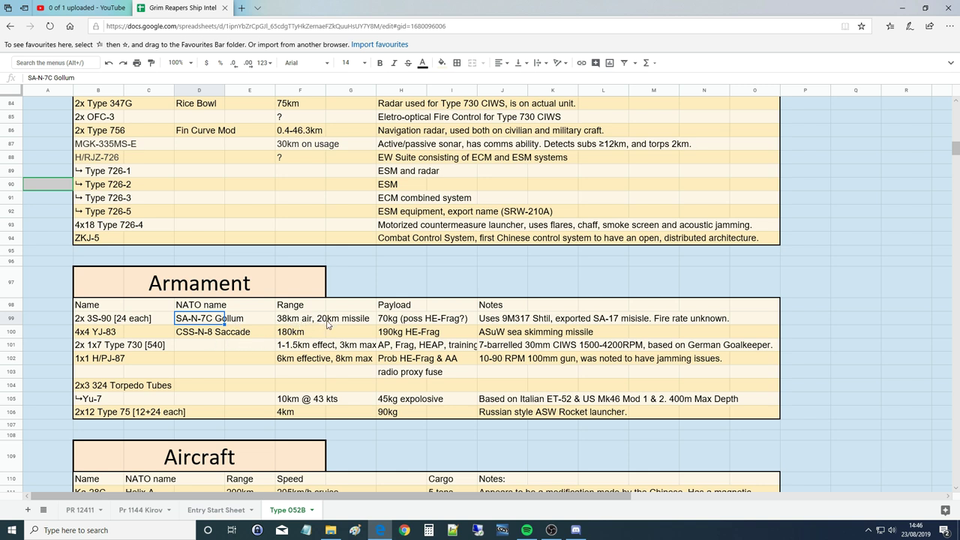
click(294, 322)
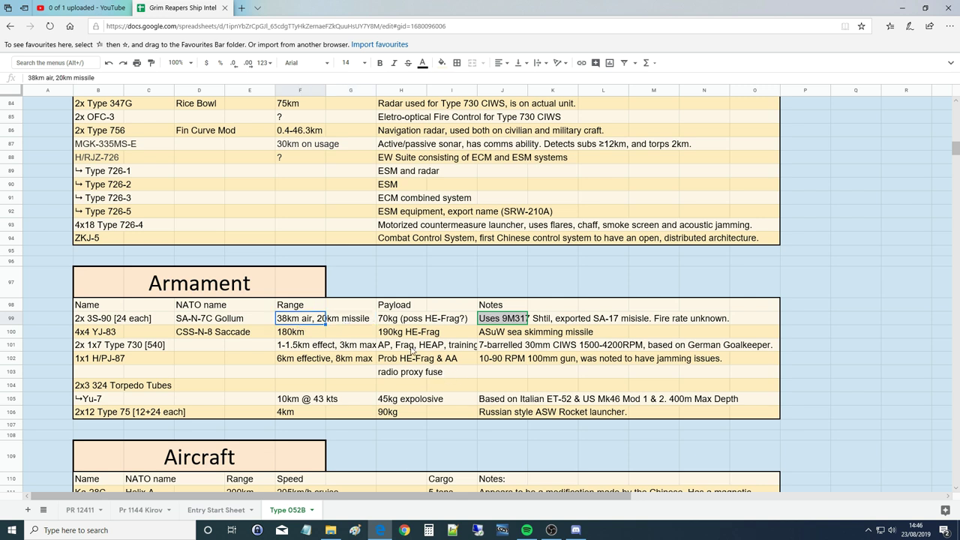
Examine the payload entry in the 2x 3S-90 row, including its warhead type
click(387, 322)
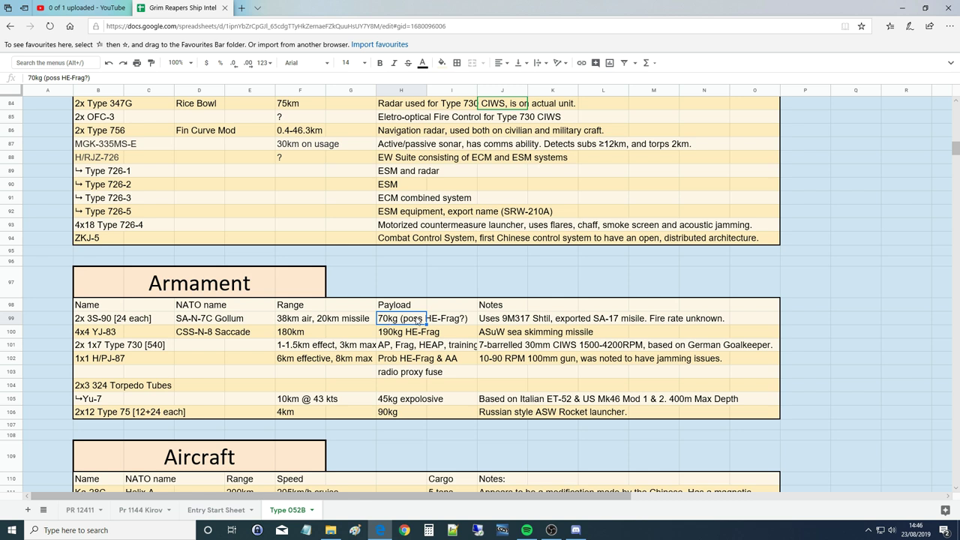
key(Right)
key(Left)
key(Right)
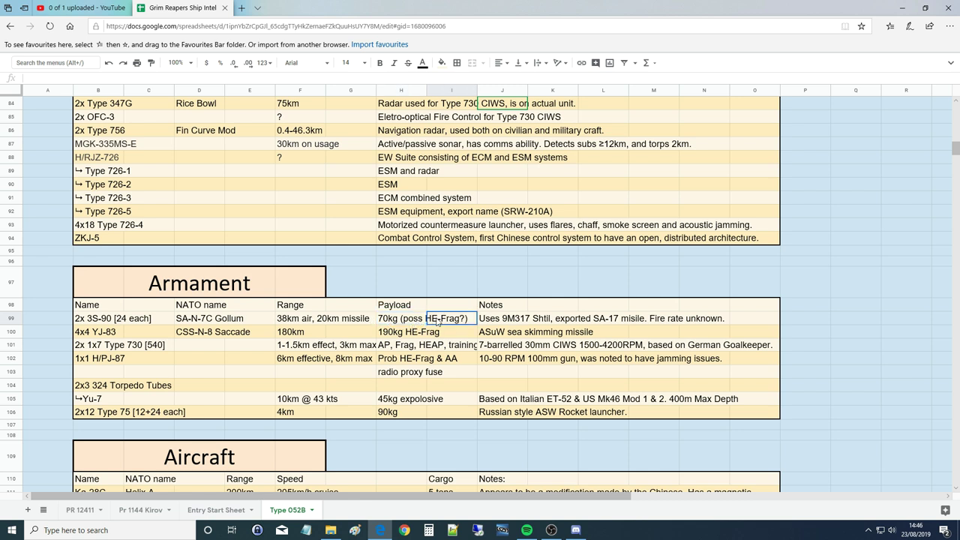
key(Left)
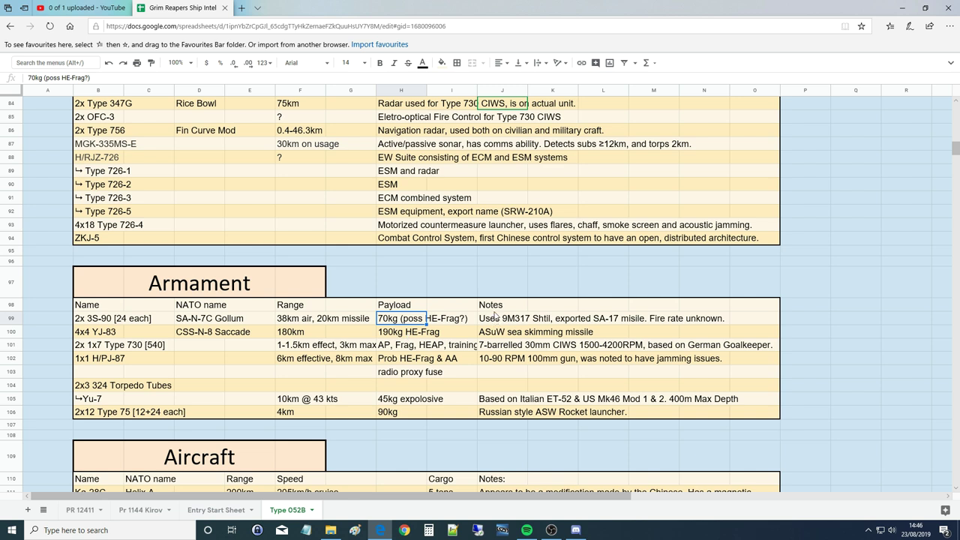
key(Right)
key(Left)
key(Right)
key(Left)
key(Right)
click(423, 324)
click(438, 325)
click(420, 323)
click(448, 329)
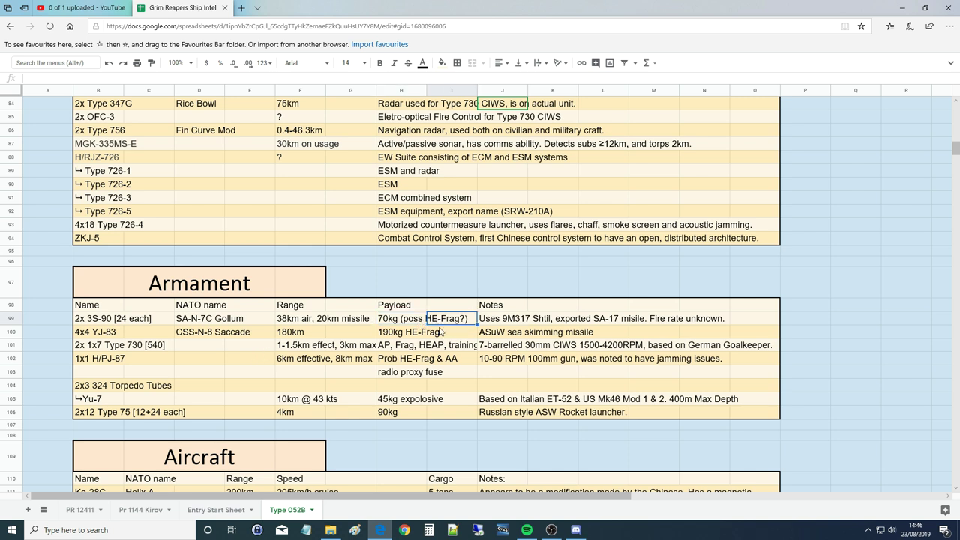
click(425, 329)
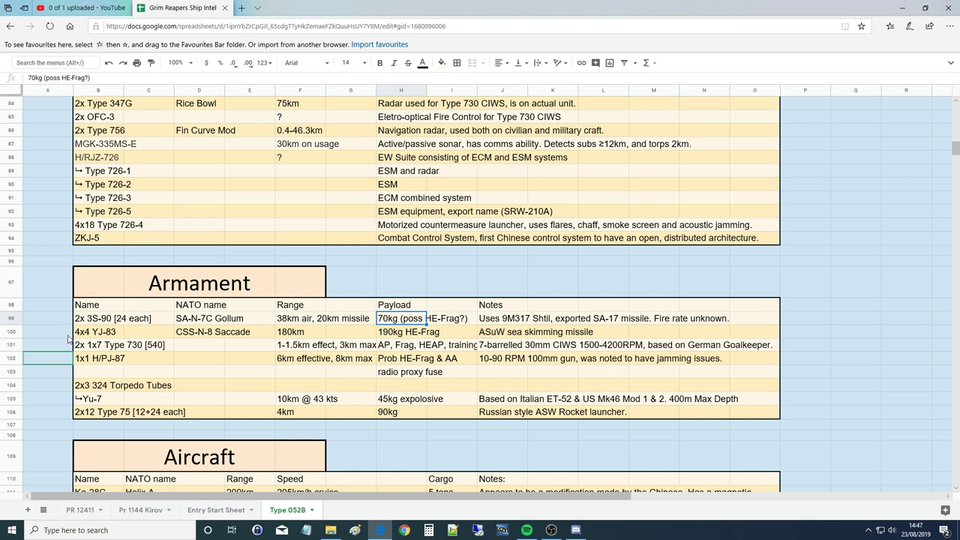
Examine the 4x4 YJ-83 anti-ship missile row, covering its name, NATO name, range and payload
click(111, 334)
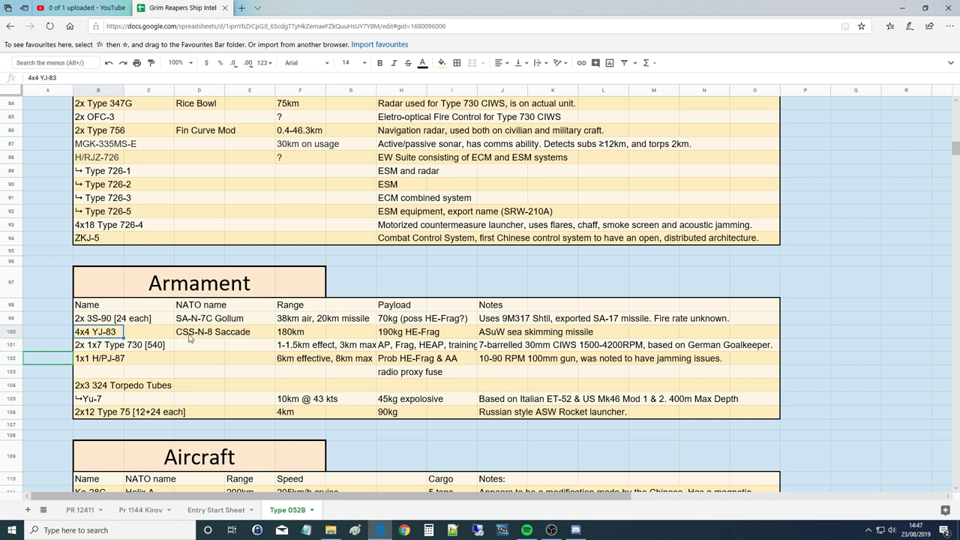
click(229, 337)
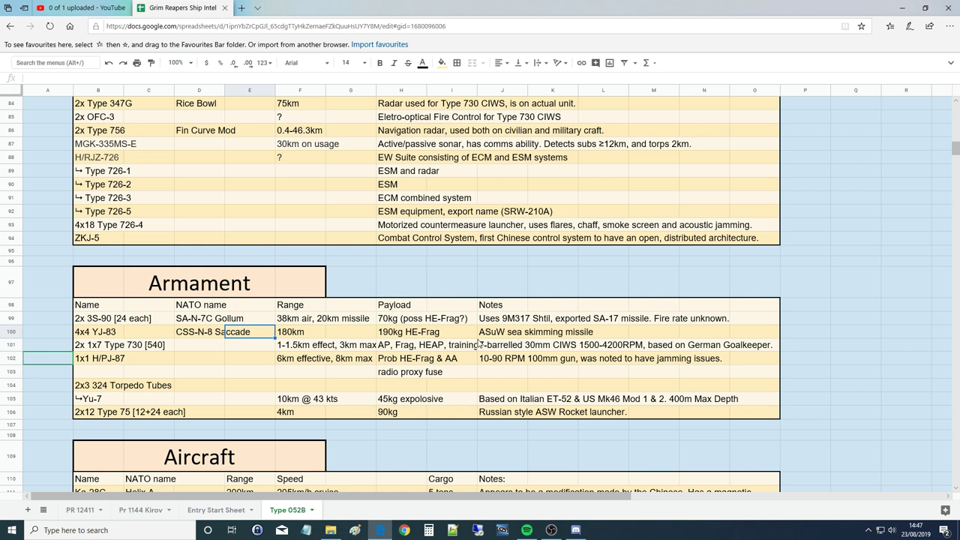
click(108, 335)
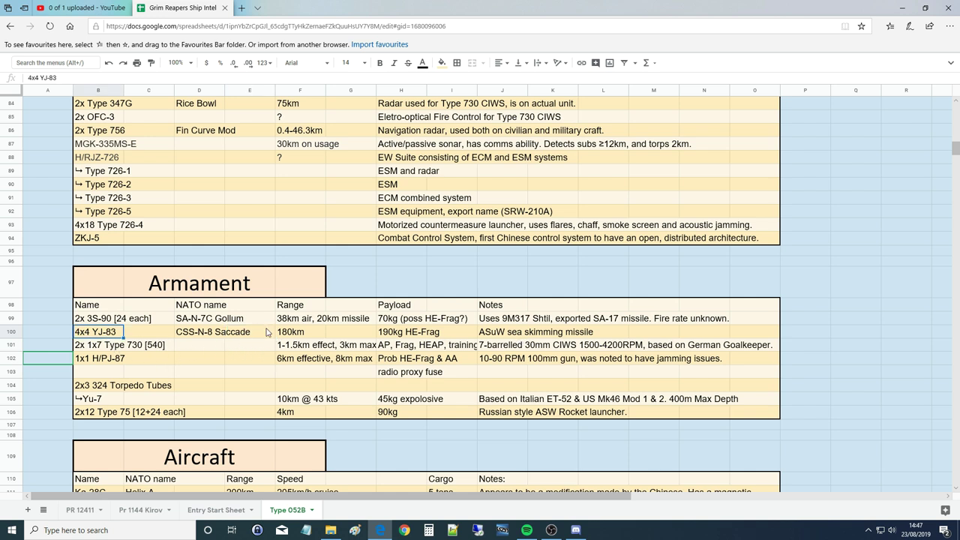
click(297, 332)
click(390, 335)
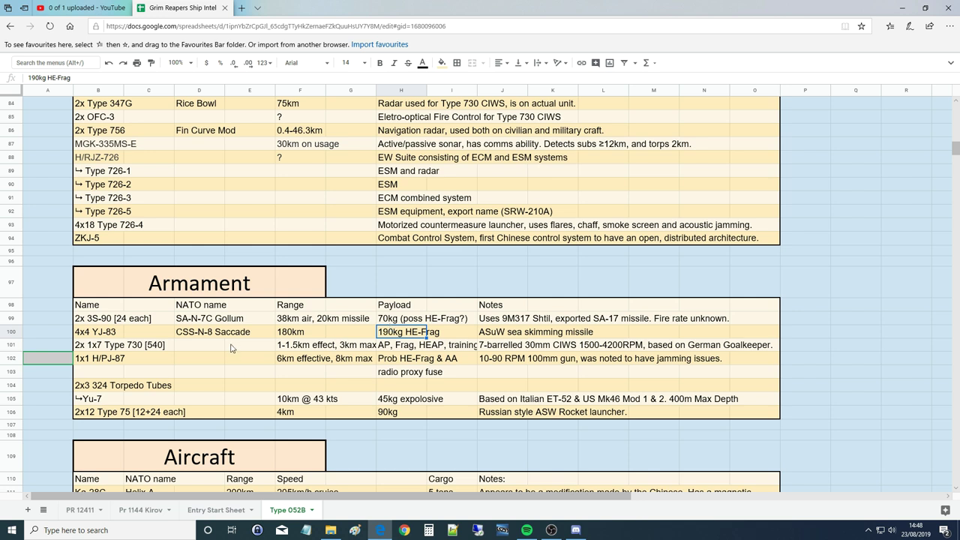
click(209, 335)
Examine the 2x 1x7 Type 730 CIWS row, covering its ammunition types and its notes on calibre, fire rate and origin
click(104, 359)
click(101, 346)
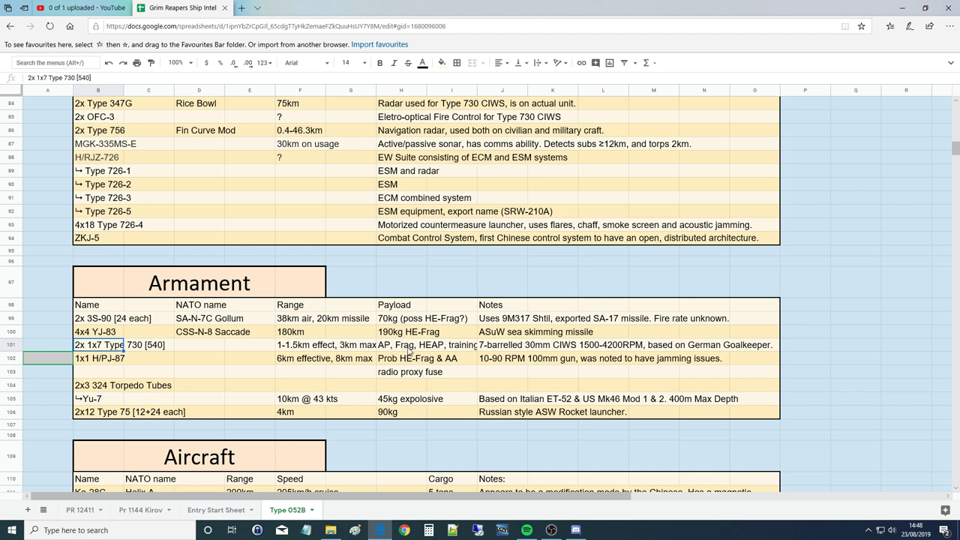
click(458, 349)
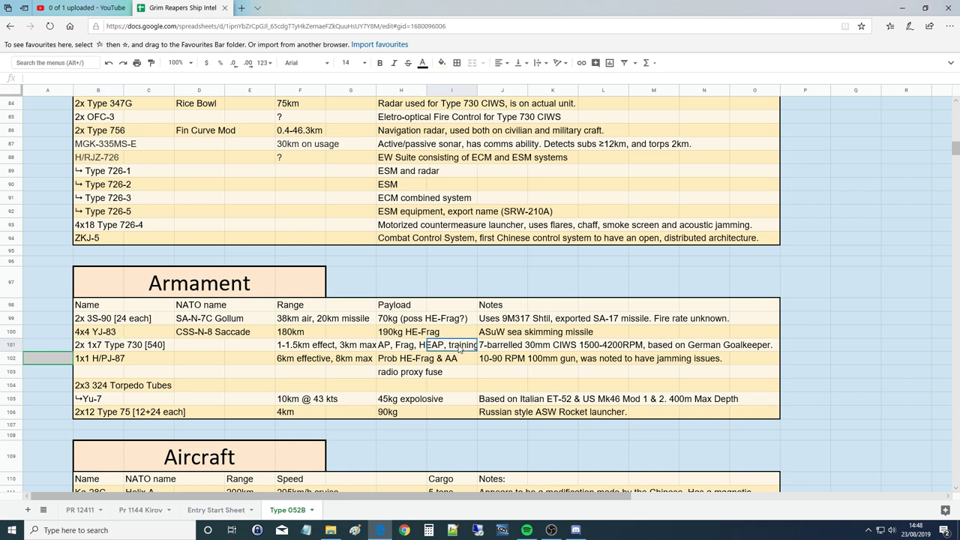
click(519, 350)
click(551, 349)
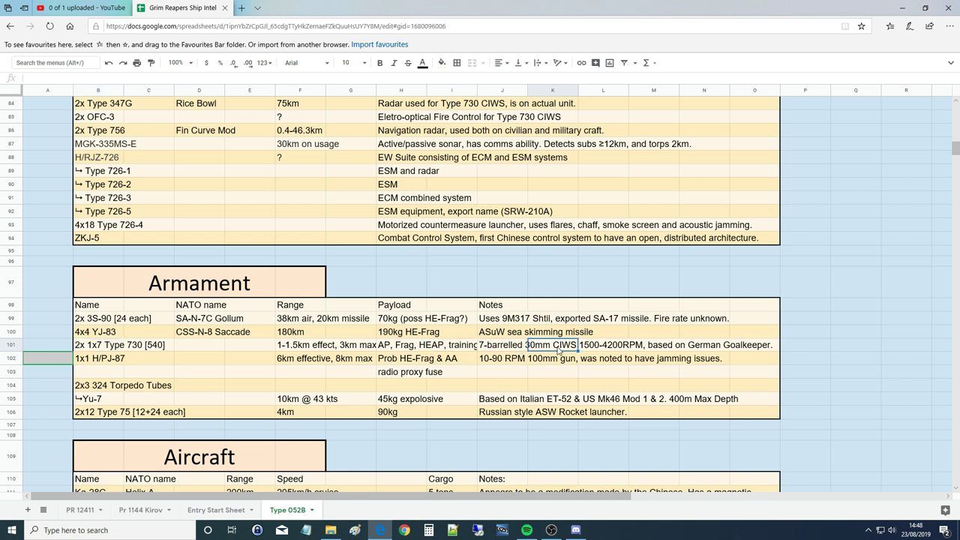
click(599, 348)
click(656, 348)
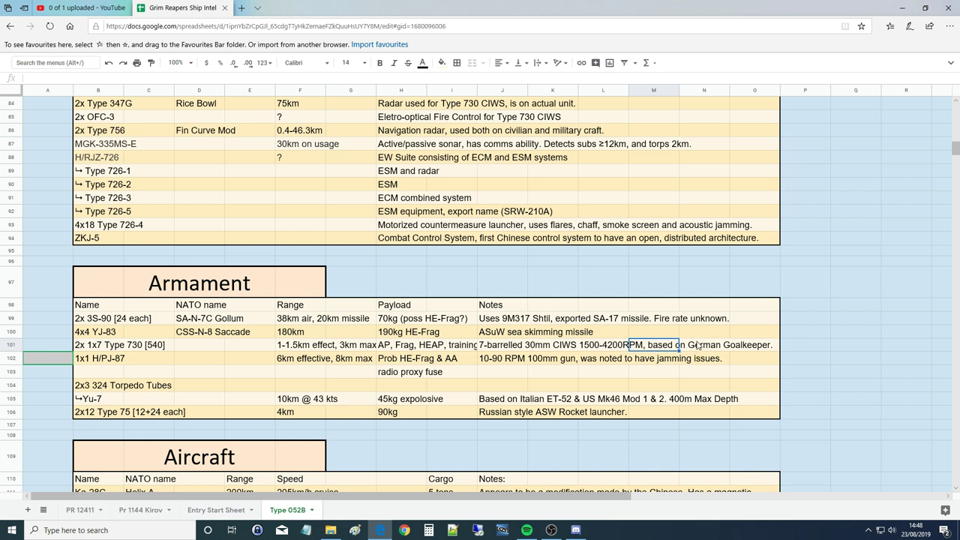
click(703, 348)
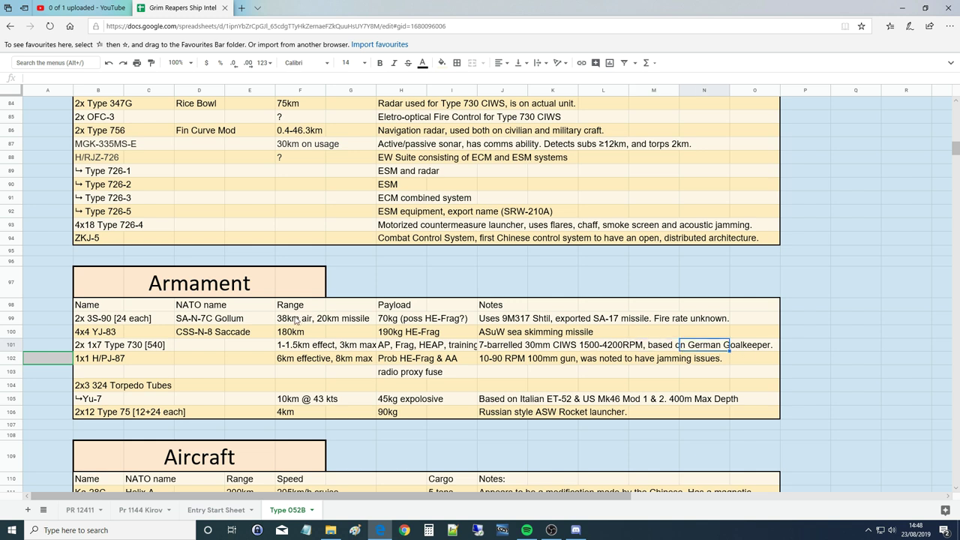
Examine the 1x1 H/PJ-87 gun's name and its effective and maximum range
click(119, 364)
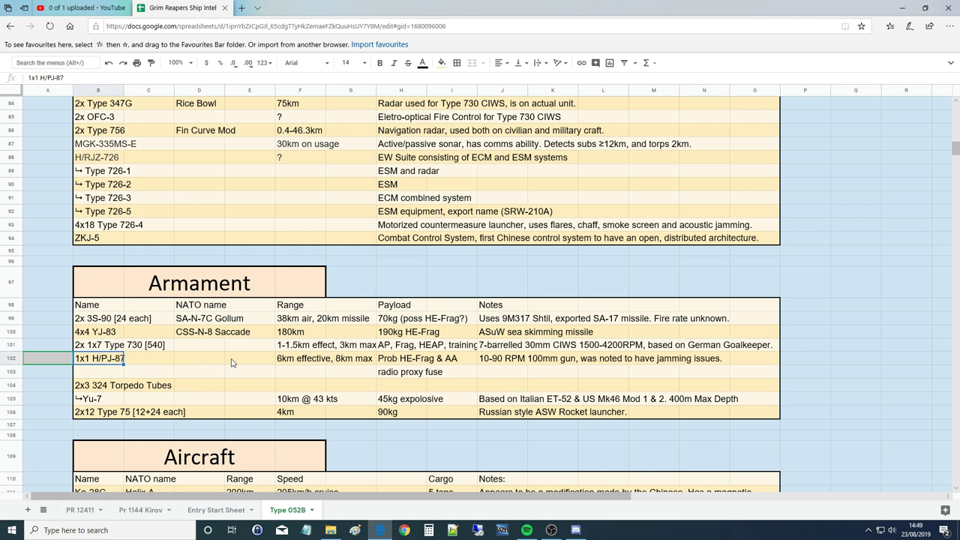
click(289, 364)
click(344, 361)
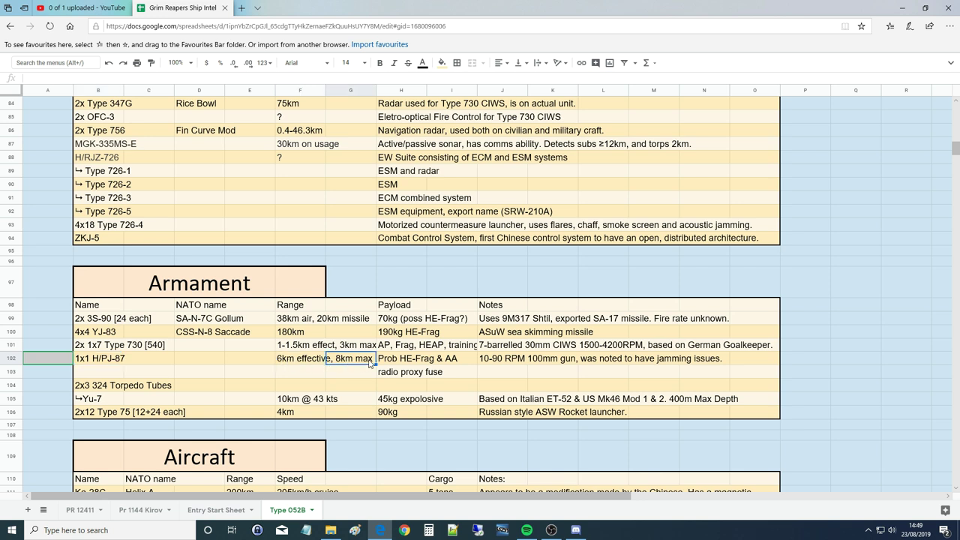
click(309, 360)
click(335, 364)
click(322, 365)
click(333, 364)
click(316, 366)
click(332, 364)
click(302, 364)
click(334, 363)
Examine the H/PJ-87 gun's payload and fuse entries and its notes on fire rate, calibre and reliability
click(391, 363)
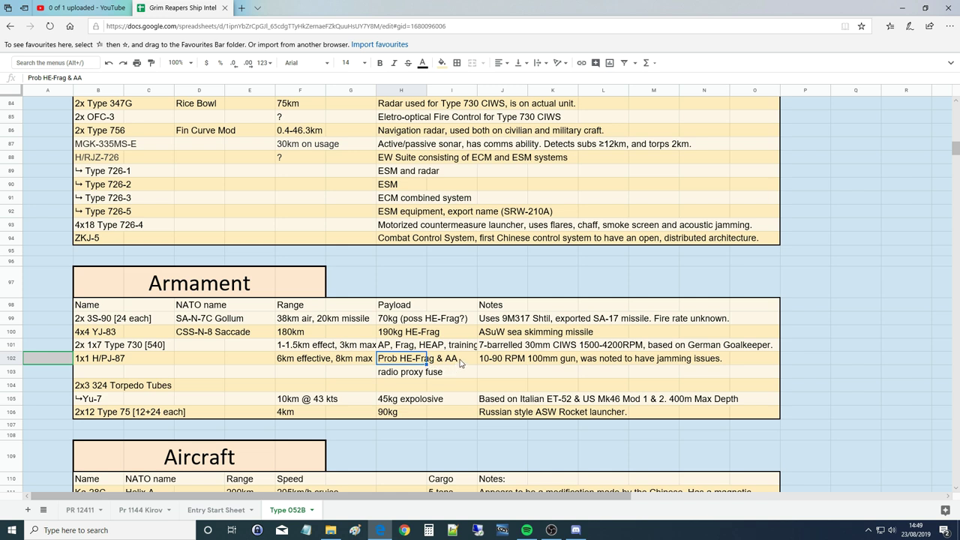
click(410, 375)
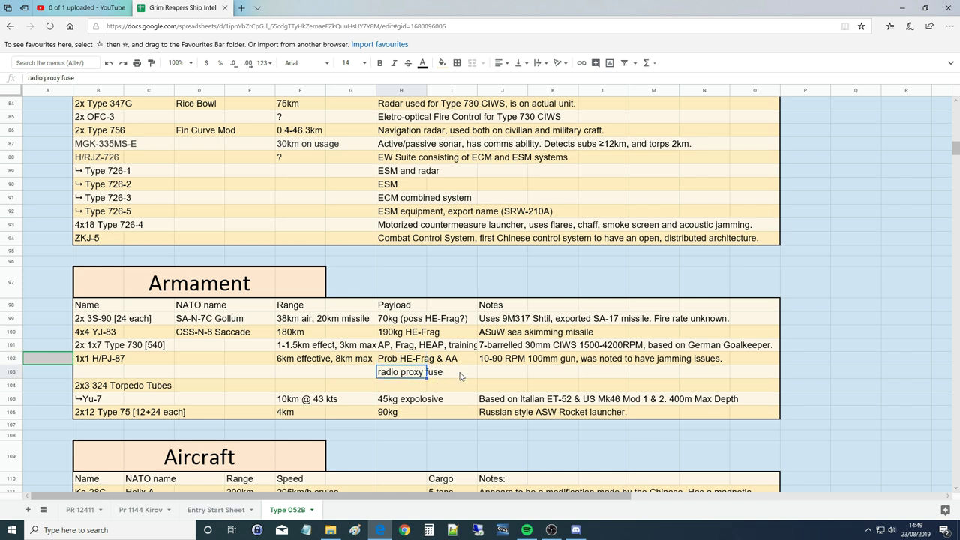
click(509, 362)
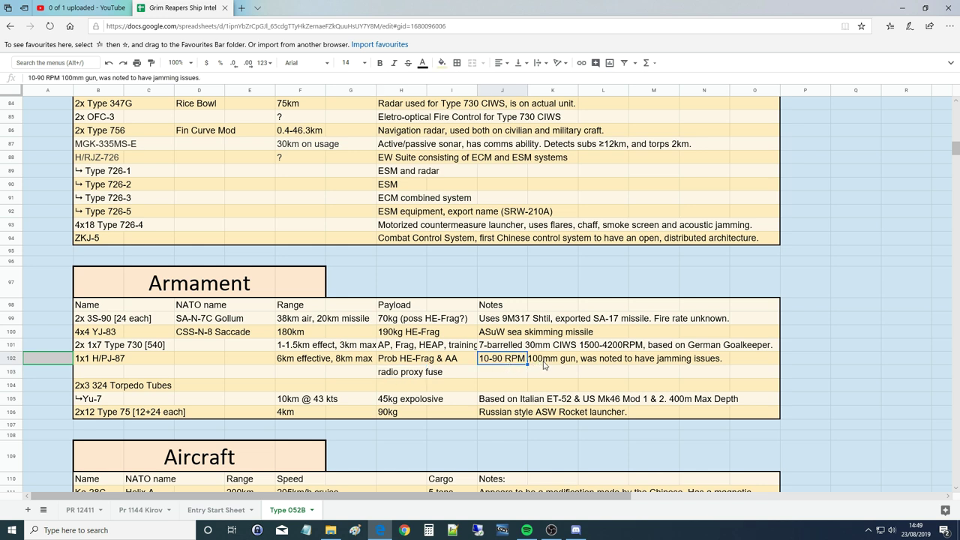
click(545, 365)
click(607, 365)
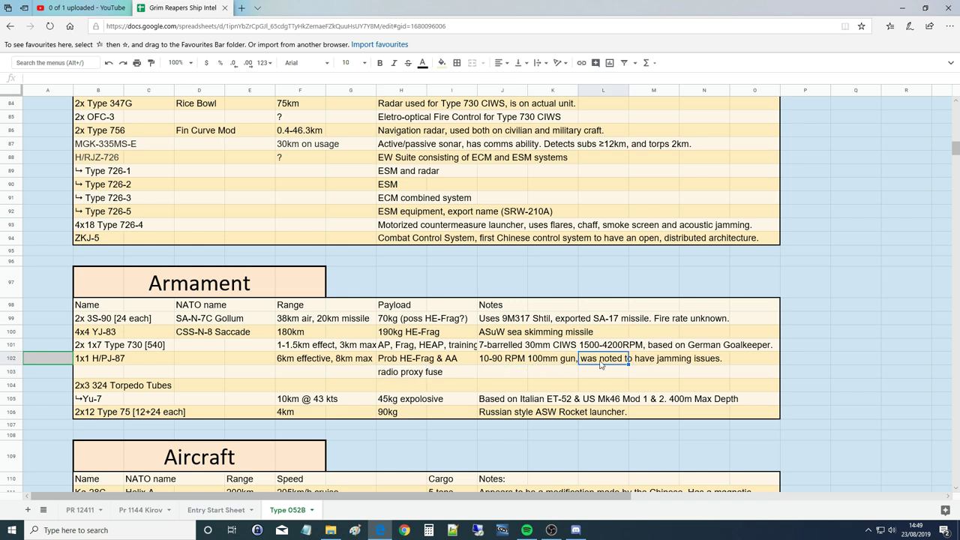
click(106, 363)
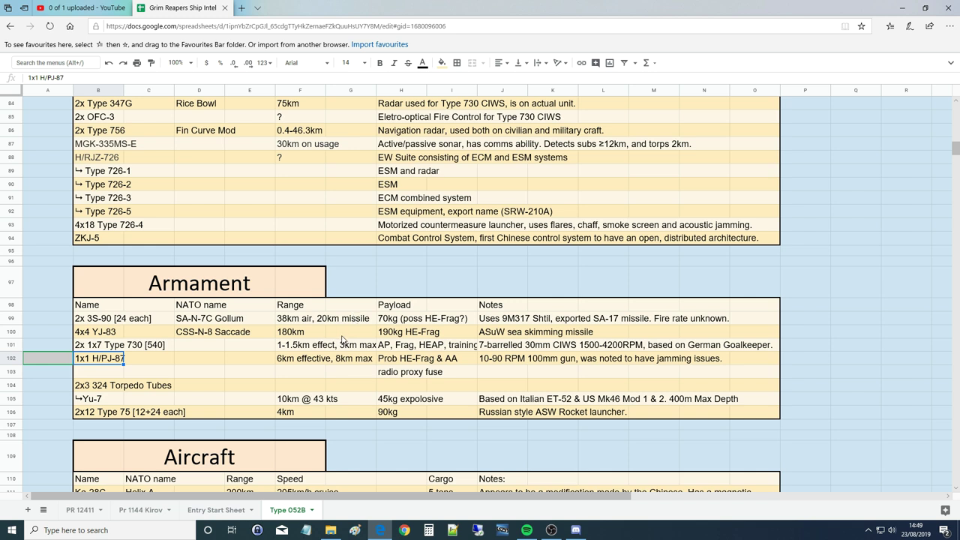
Examine the 2x3 324 Torpedo Tubes entry and its Yu-7 torpedo's payload and depth notes
click(405, 398)
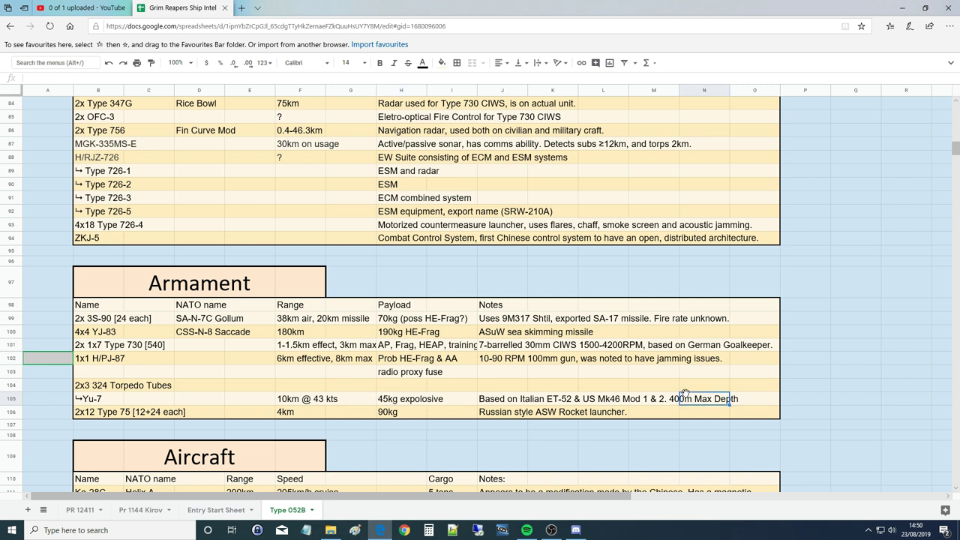
click(130, 387)
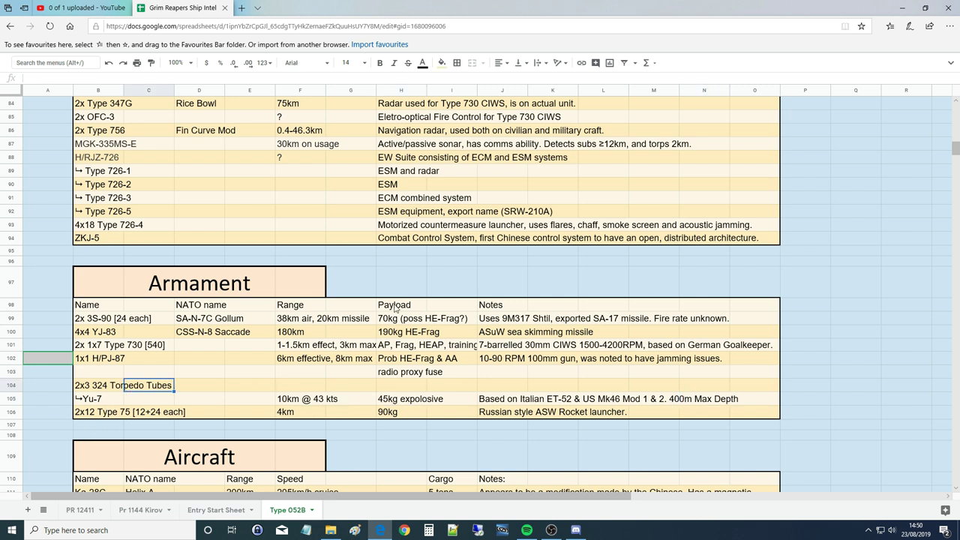
click(96, 388)
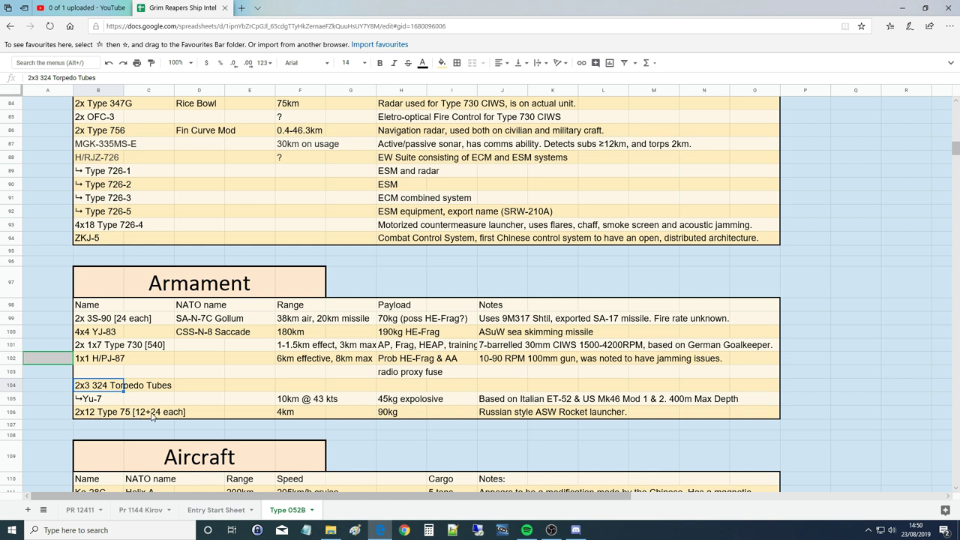
Examine the 2x12 Type 75 row in the Armament table, covering its name, range, payload and launcher notes
click(298, 419)
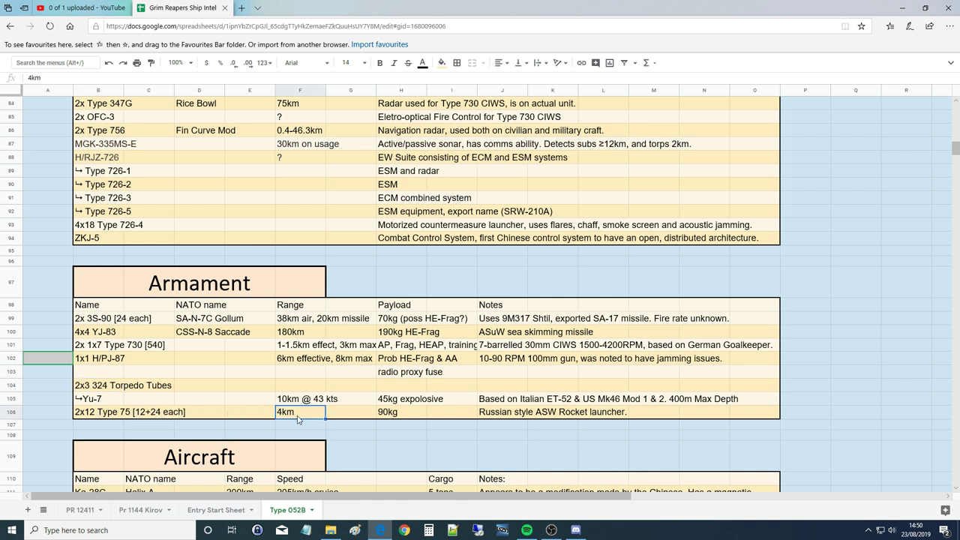
click(142, 415)
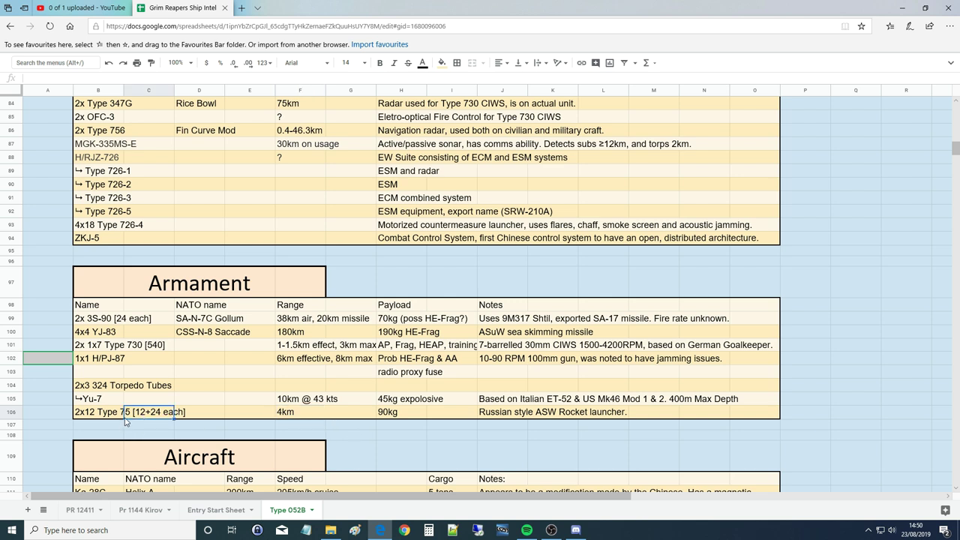
click(120, 414)
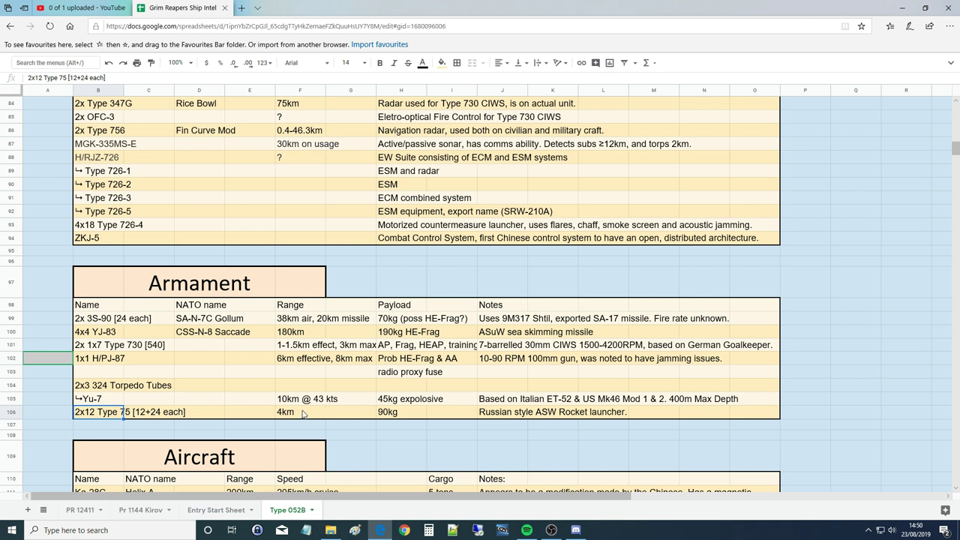
click(395, 415)
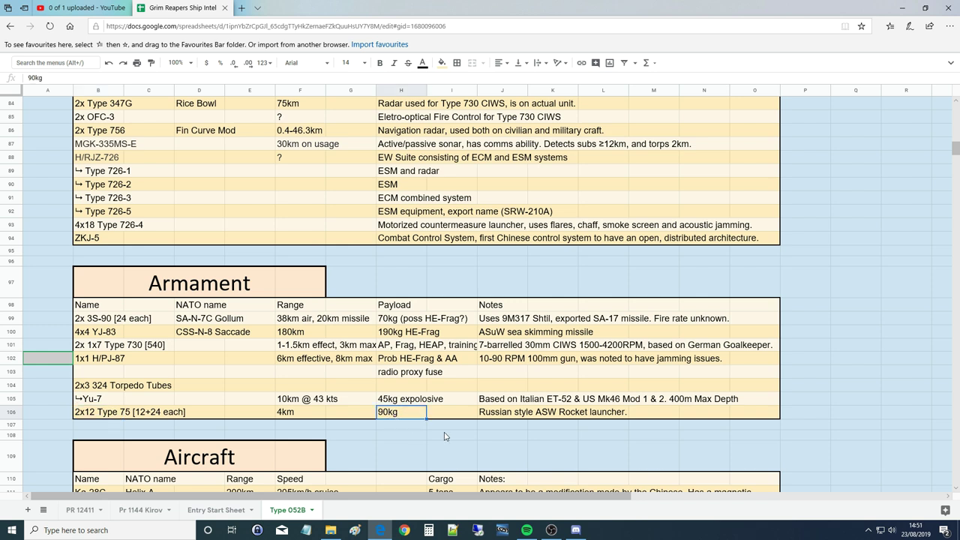
click(495, 414)
click(565, 421)
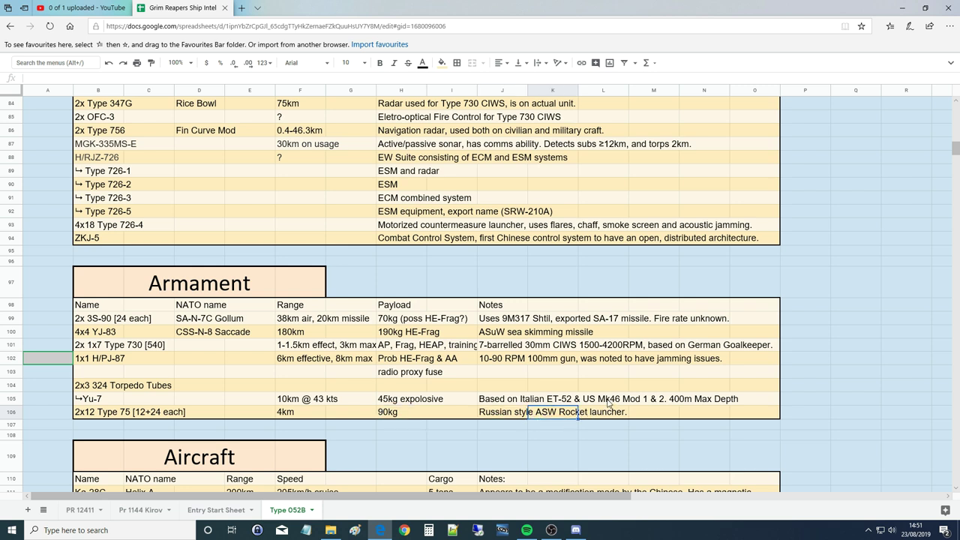
Examine the Ka-28C helicopter in the Aircraft section, covering its speeds and its notes on origin and detection equipment
scroll(567, 371, down, 2)
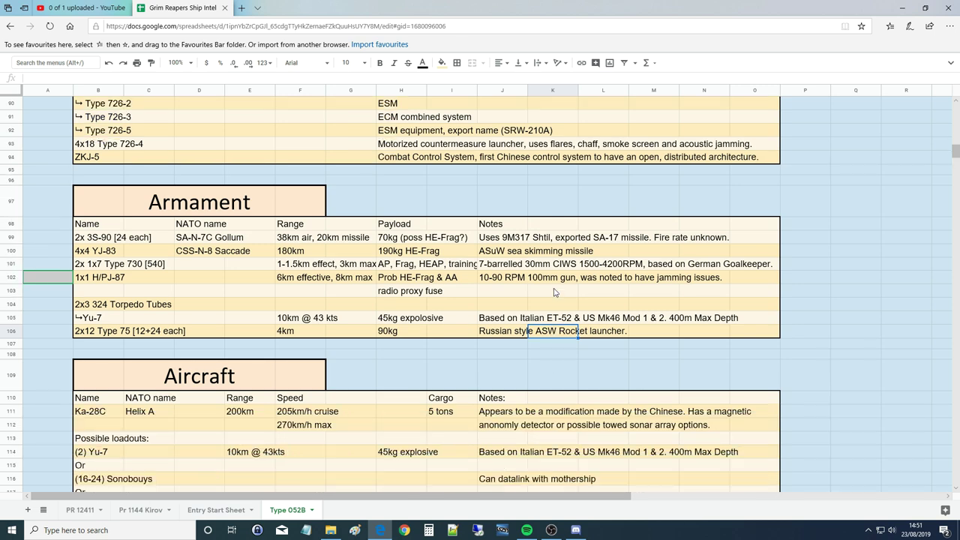
scroll(565, 300, down, 5)
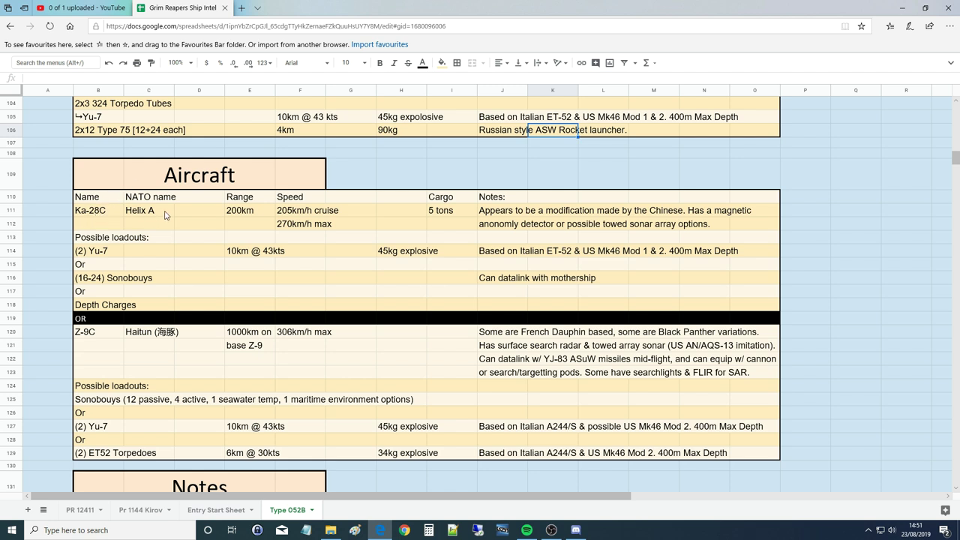
click(288, 213)
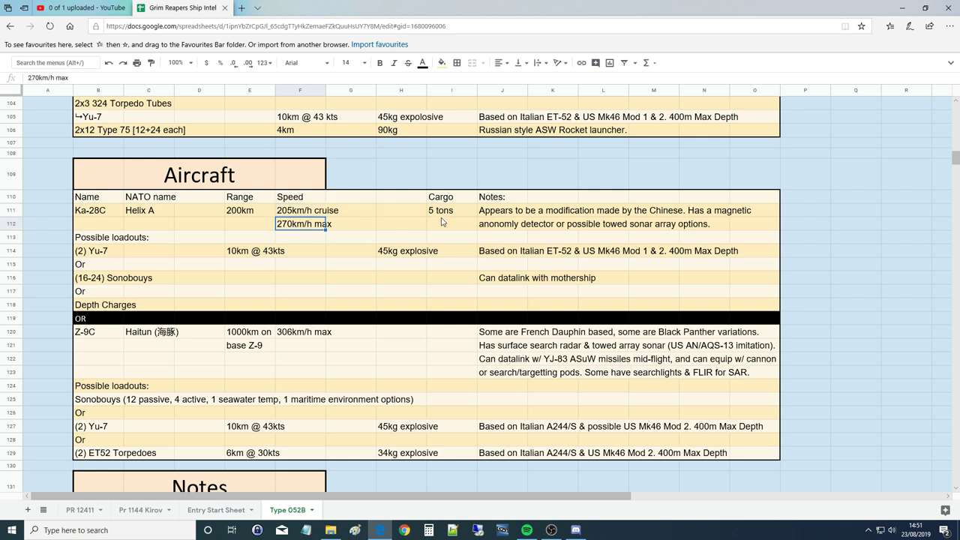
click(485, 213)
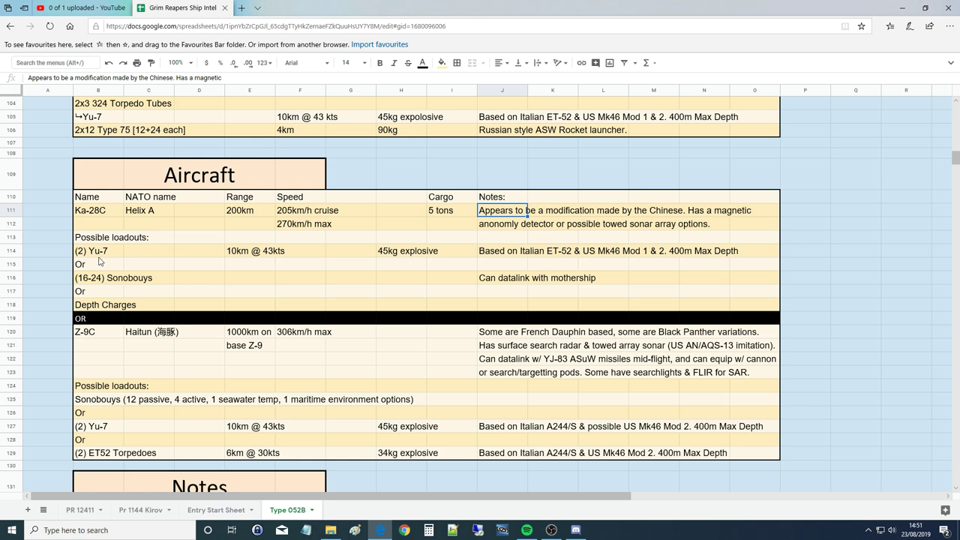
Examine the Ka-28C's possible loadouts: the Yu-7 torpedoes, the sonobuoys with their datalink note, and the depth charges
click(238, 256)
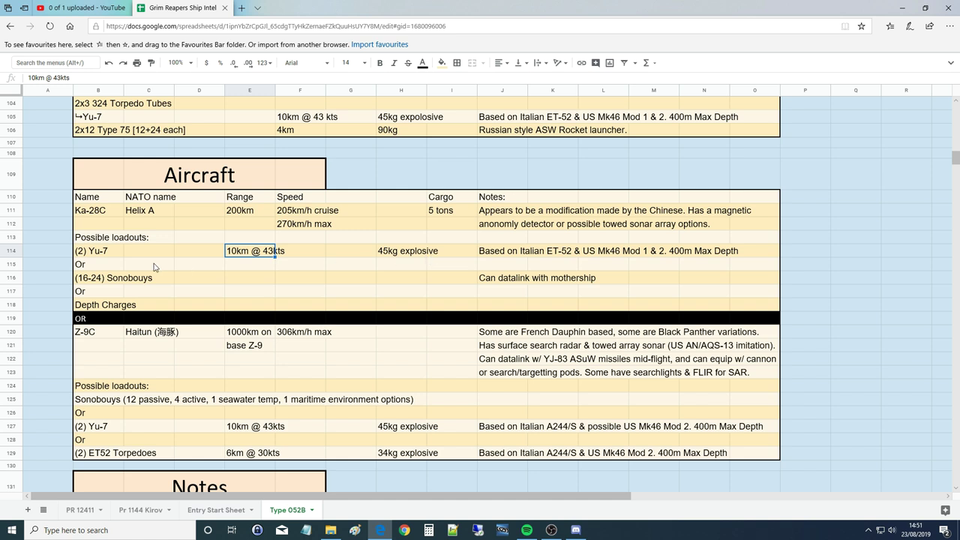
click(79, 279)
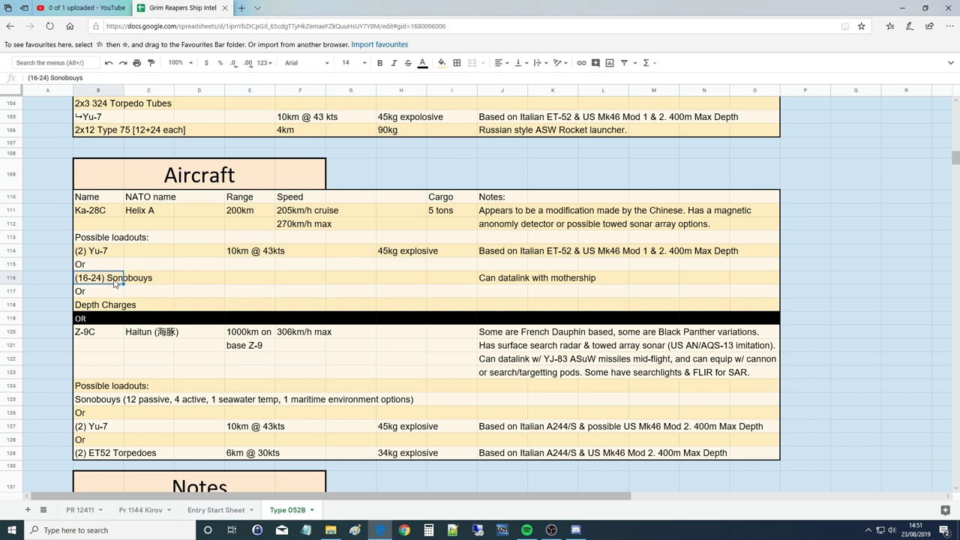
click(537, 282)
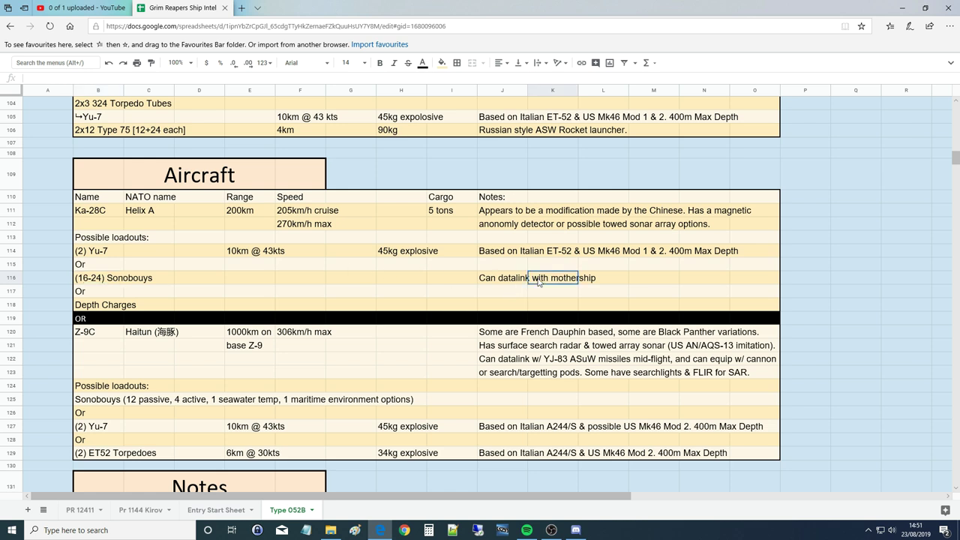
click(109, 305)
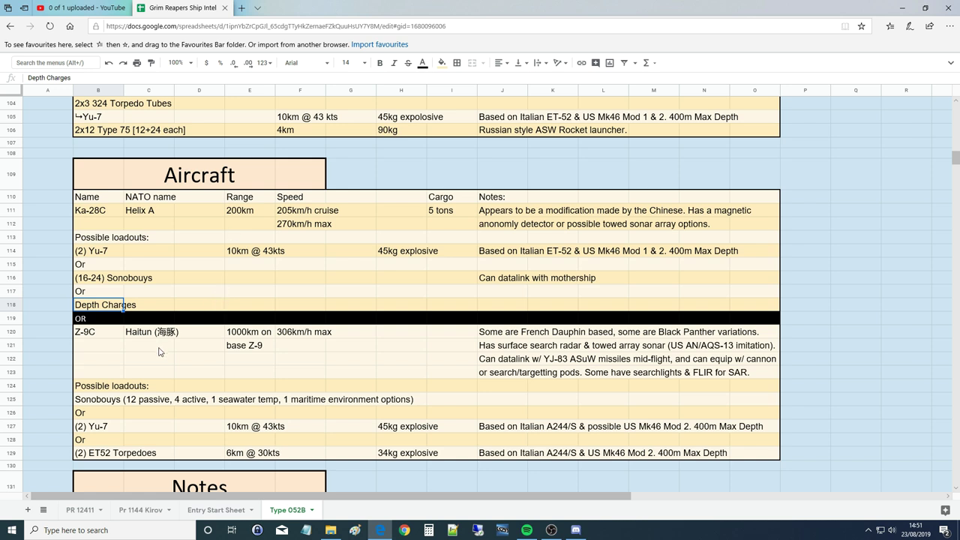
Examine the Z-9C helicopter's name, NATO name, base-model range and maximum speed
click(87, 336)
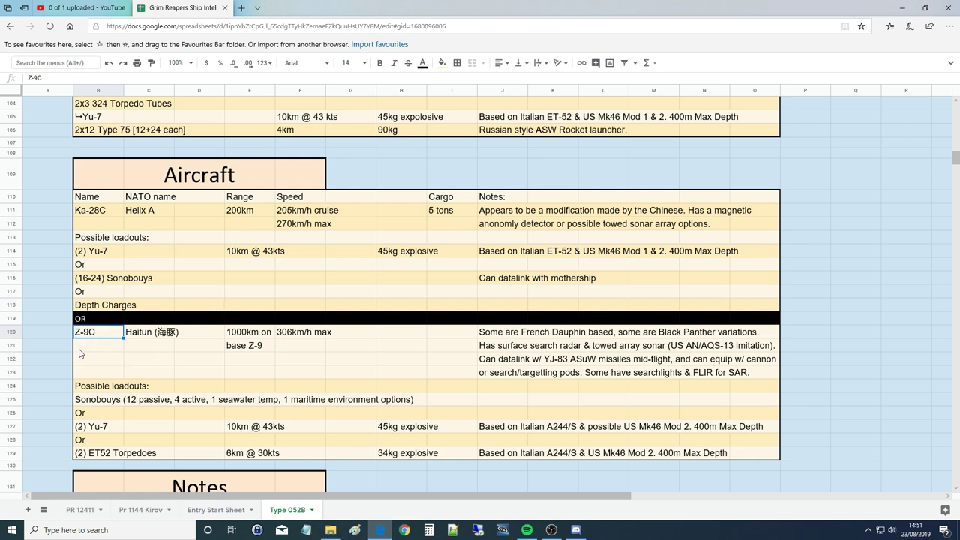
click(137, 337)
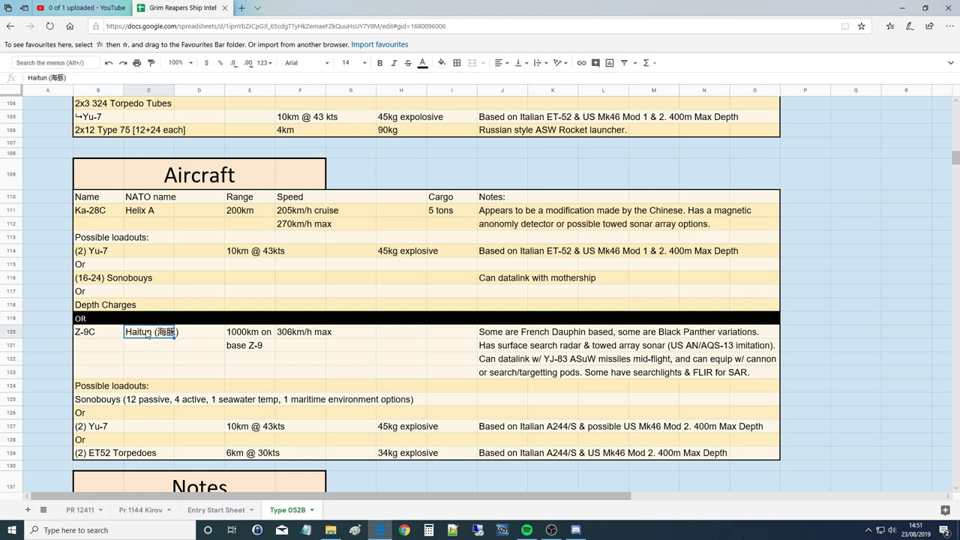
click(240, 335)
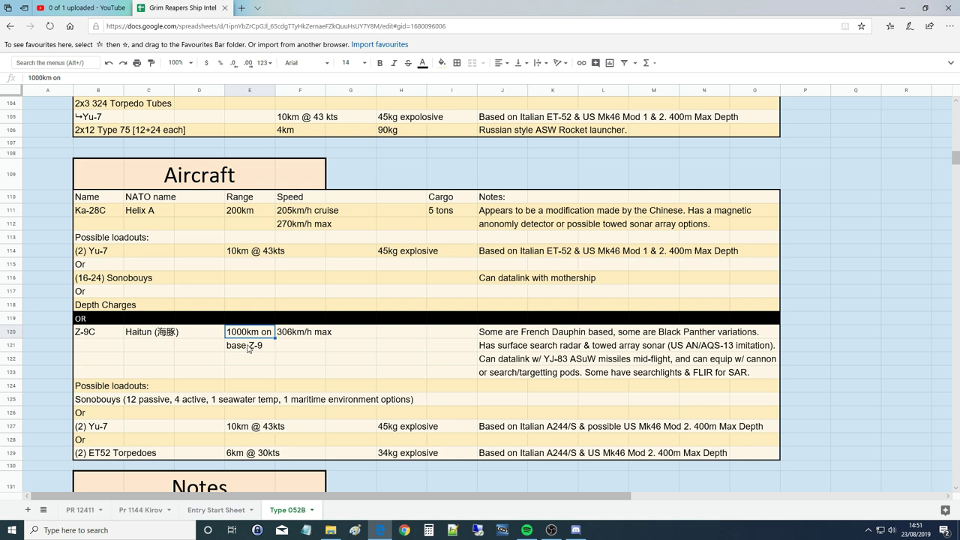
click(291, 335)
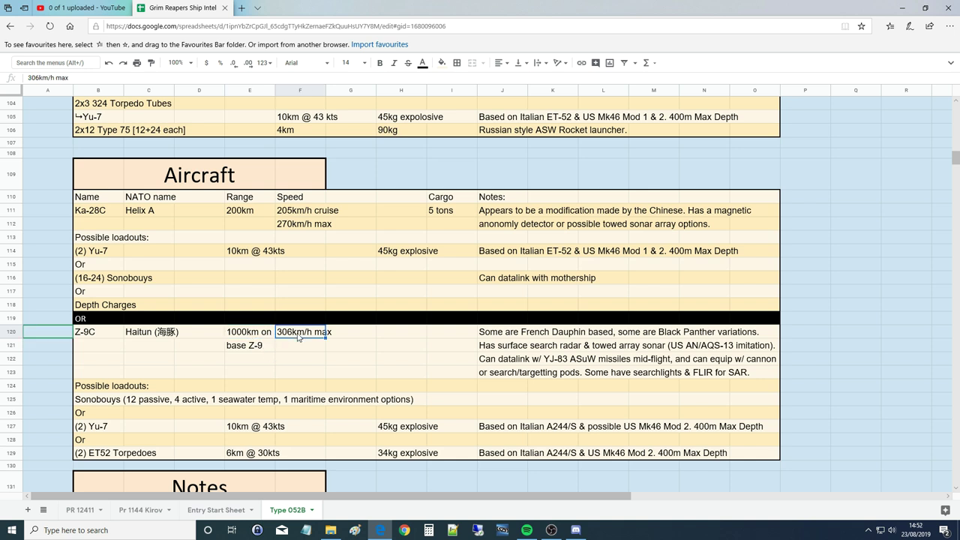
click(259, 351)
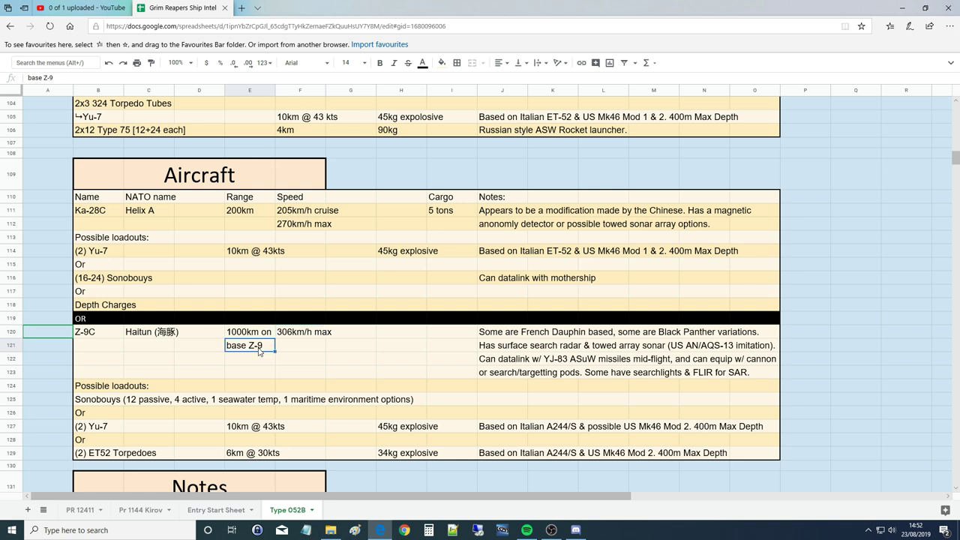
Examine the Z-9C's note on its French Dauphin and Black Panther variants
click(513, 335)
click(600, 336)
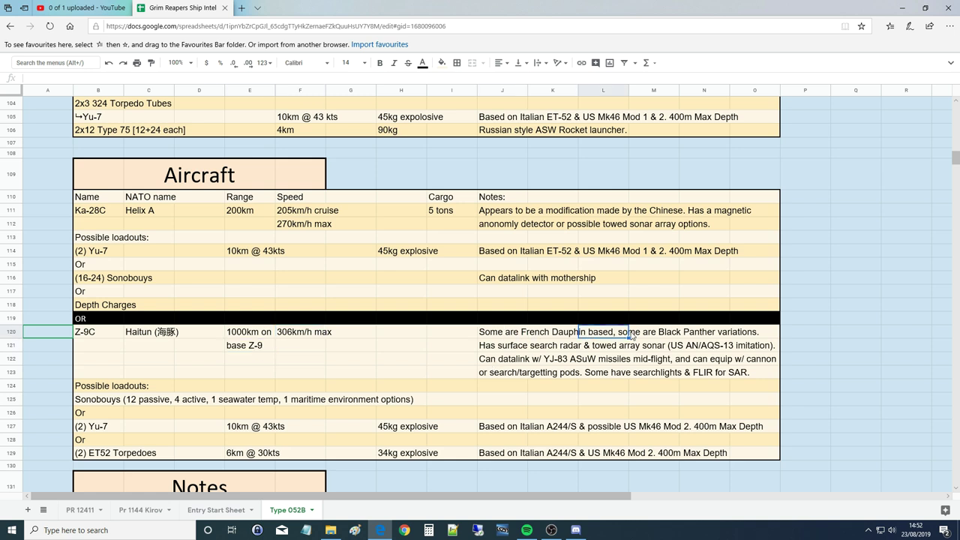
click(643, 337)
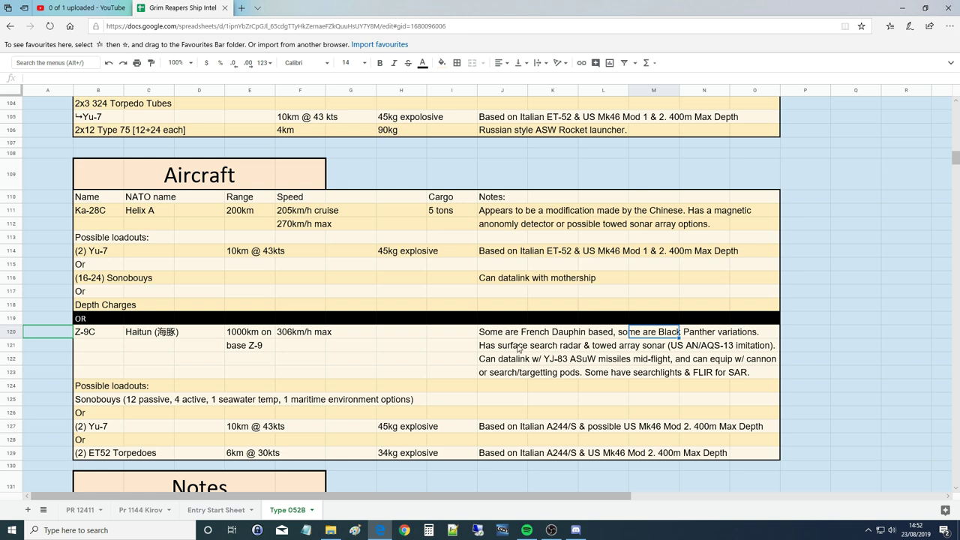
Examine the Z-9C's notes on its surface search radar, towed array sonar and YJ-83 missile datalink
click(490, 350)
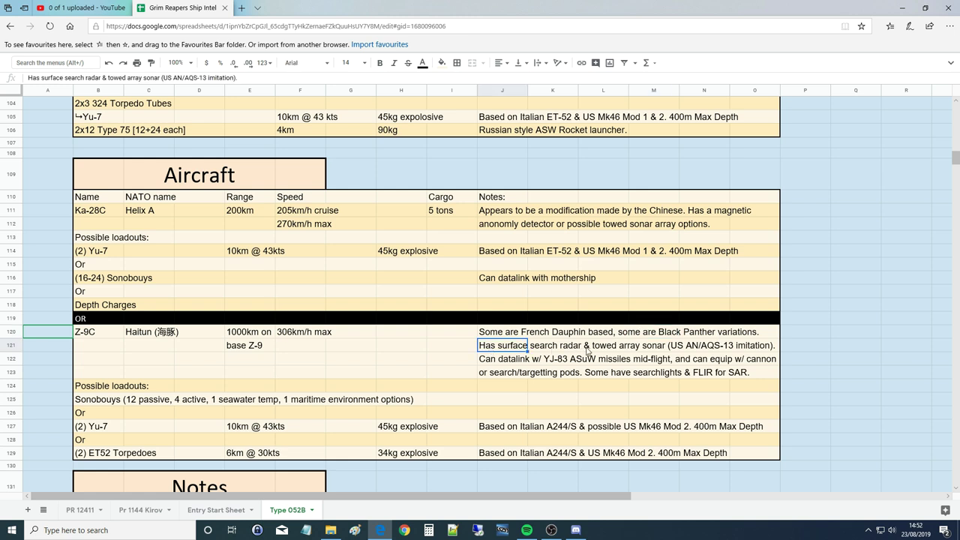
click(677, 350)
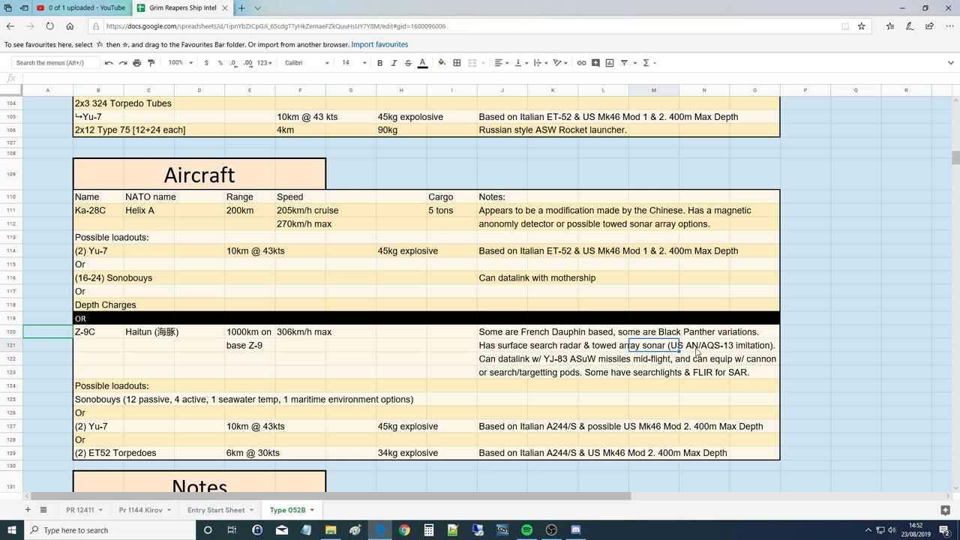
click(718, 349)
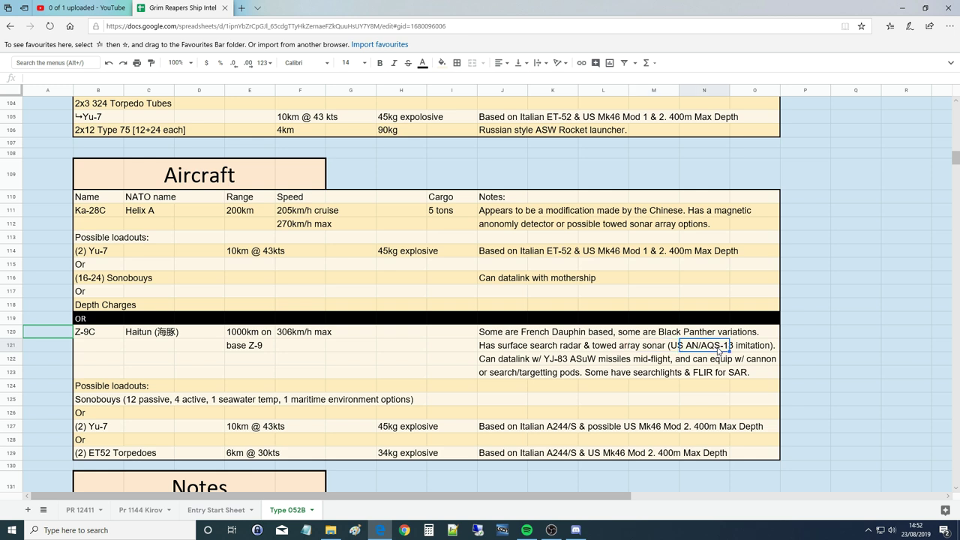
click(664, 350)
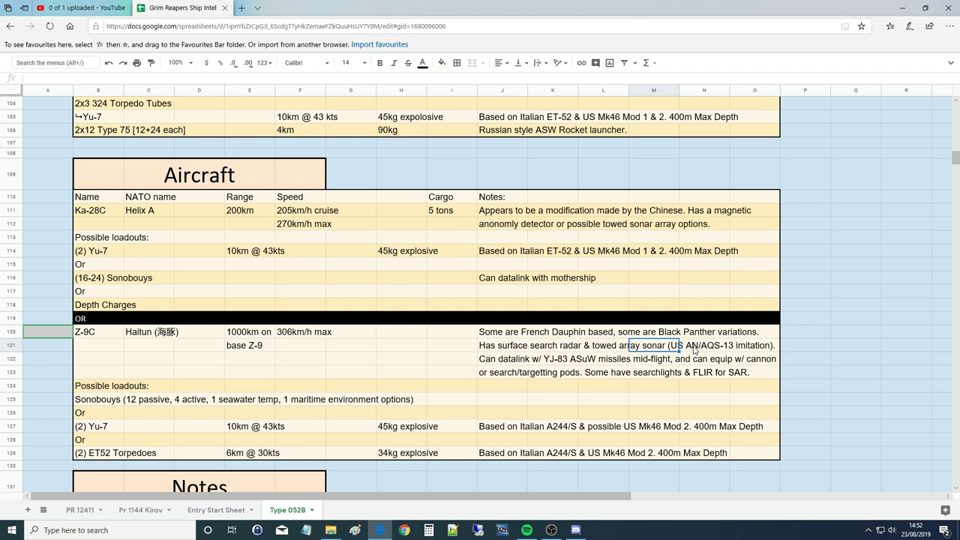
click(694, 350)
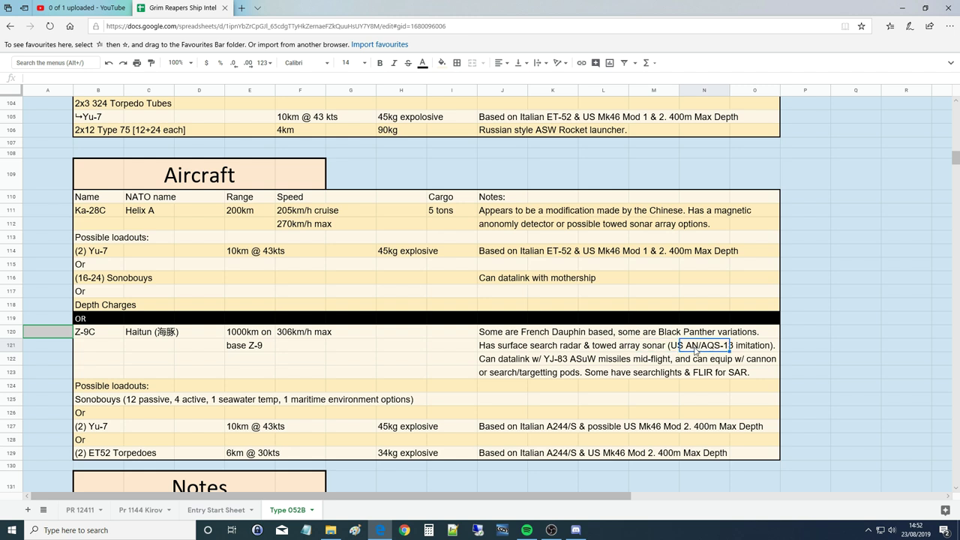
click(531, 361)
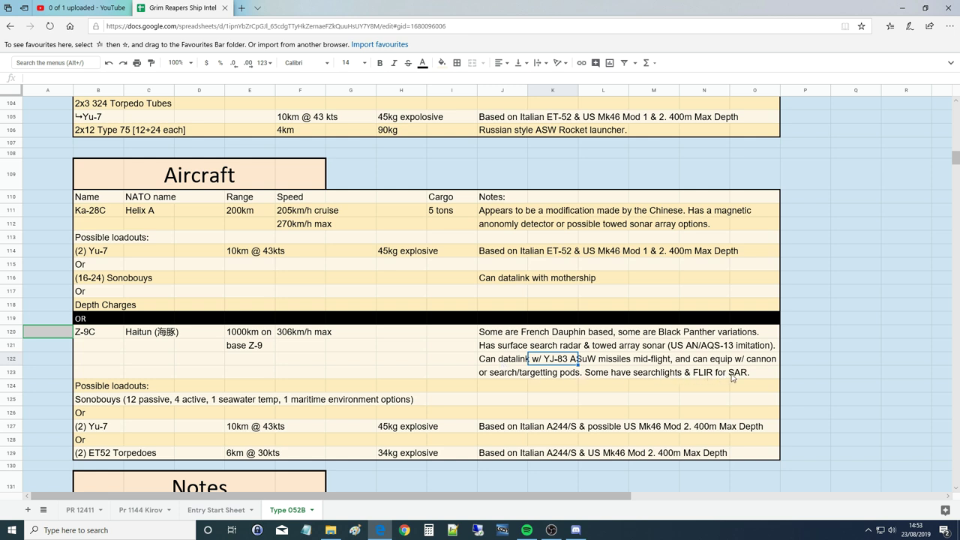
Examine the Z-9C's possible loadouts down to the ET52 torpedoes
scroll(170, 359, down, 1)
scroll(171, 359, down, 1)
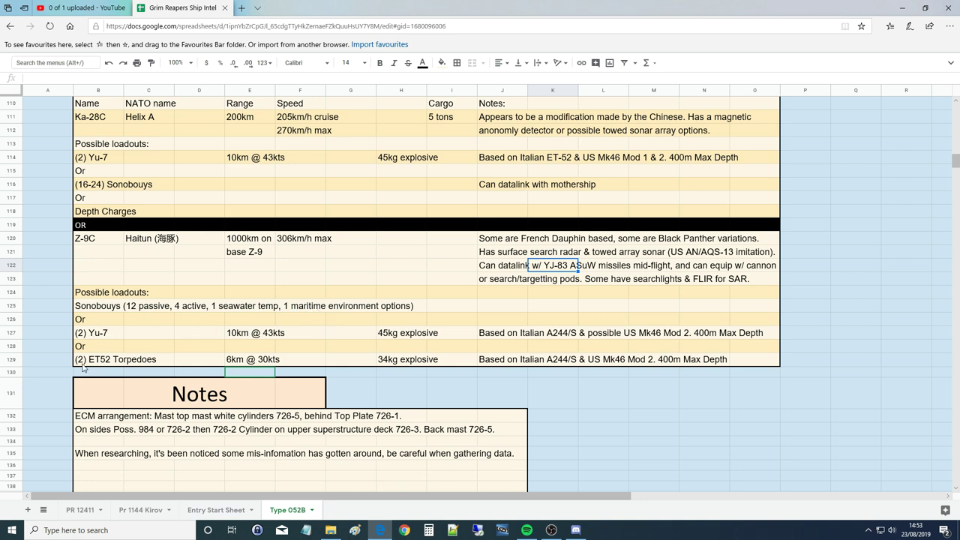
click(139, 359)
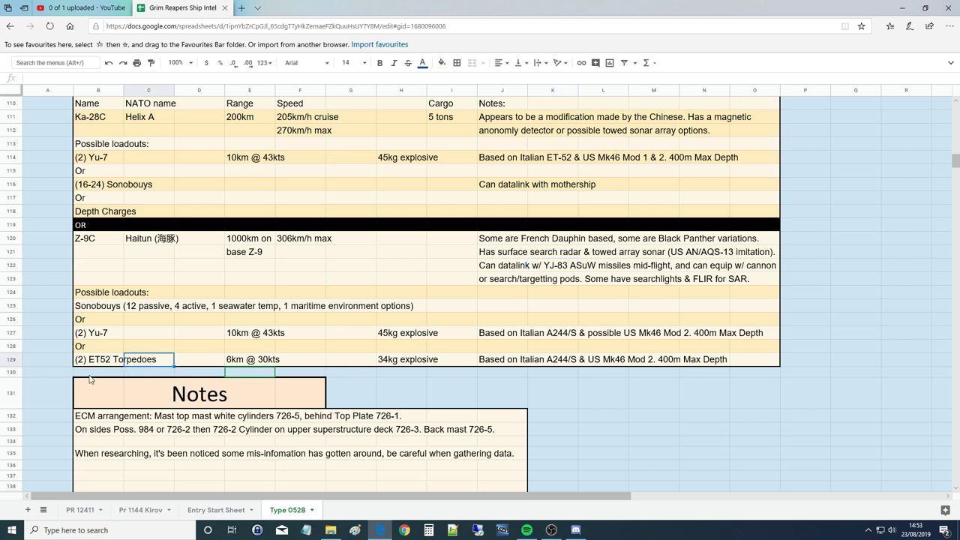
Examine the Notes section, covering the ECM arrangement and the caution about misinformation when researching
scroll(255, 225, down, 4)
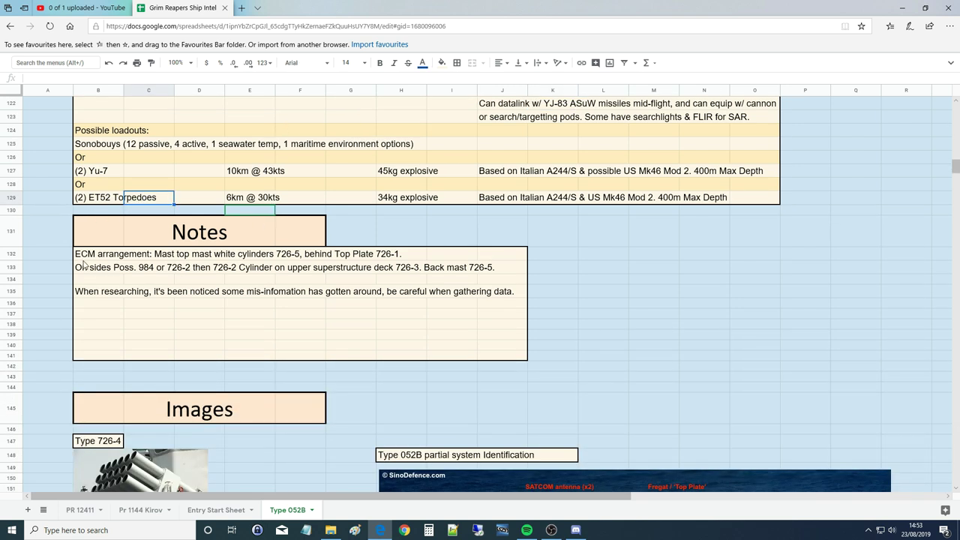
click(170, 231)
click(67, 255)
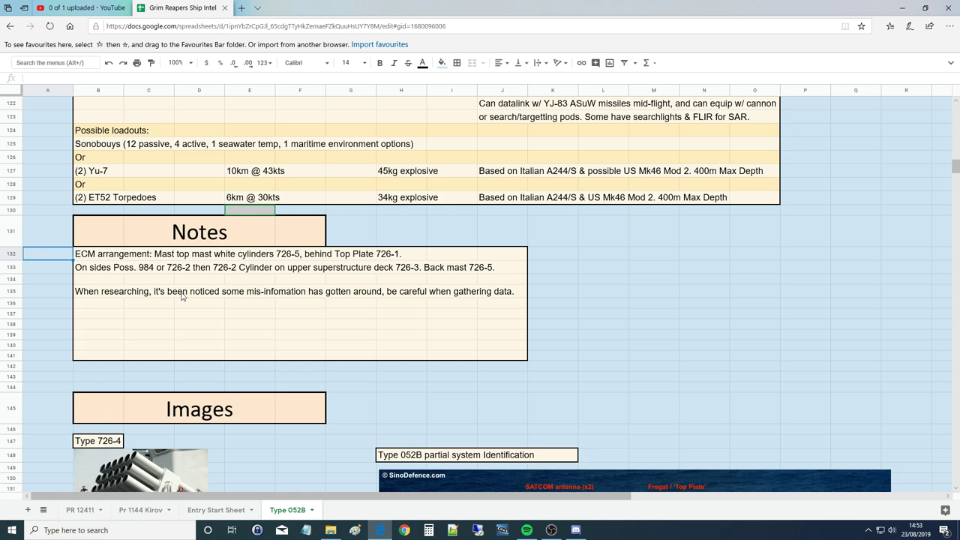
Review the Type 726 series entries in the electronics list and the Armament table again
scroll(228, 234, up, 5)
scroll(214, 249, up, 4)
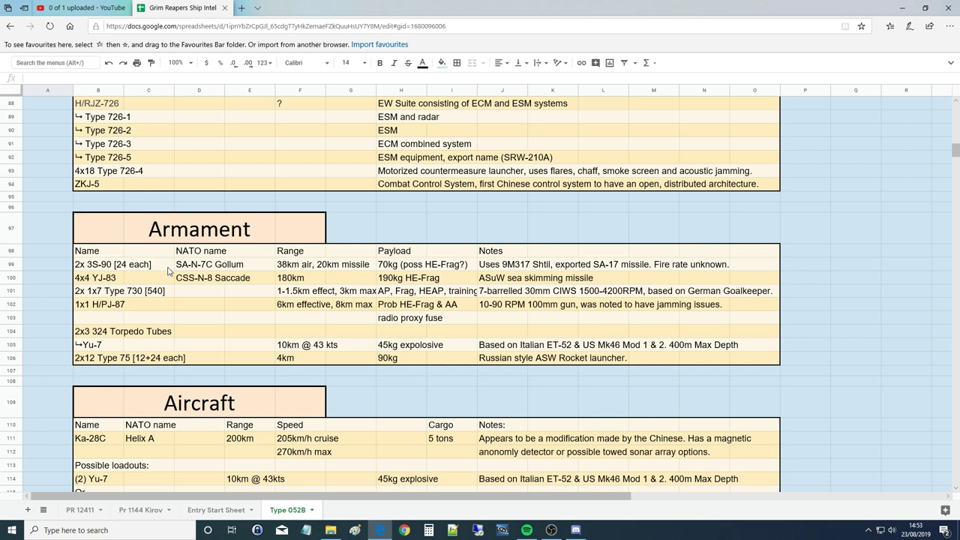
click(128, 226)
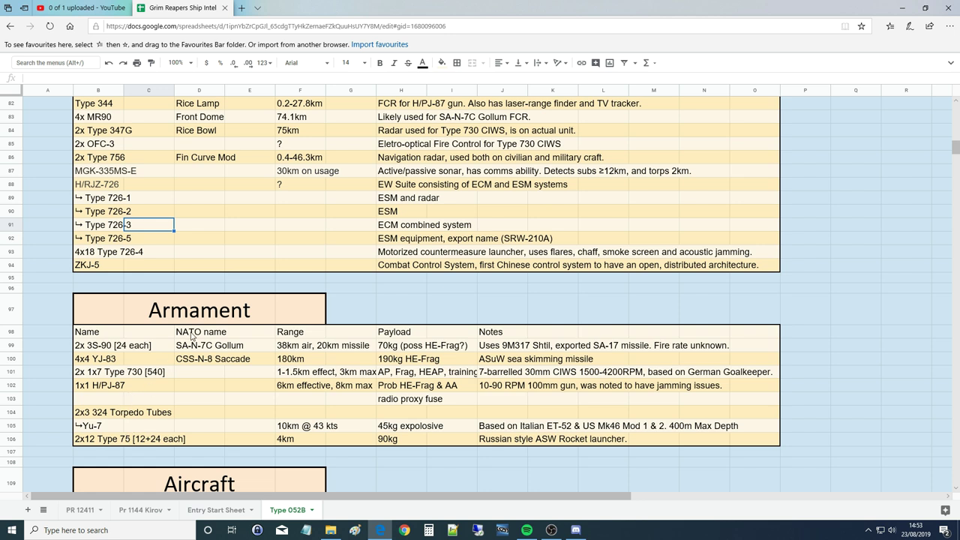
scroll(251, 294, down, 1)
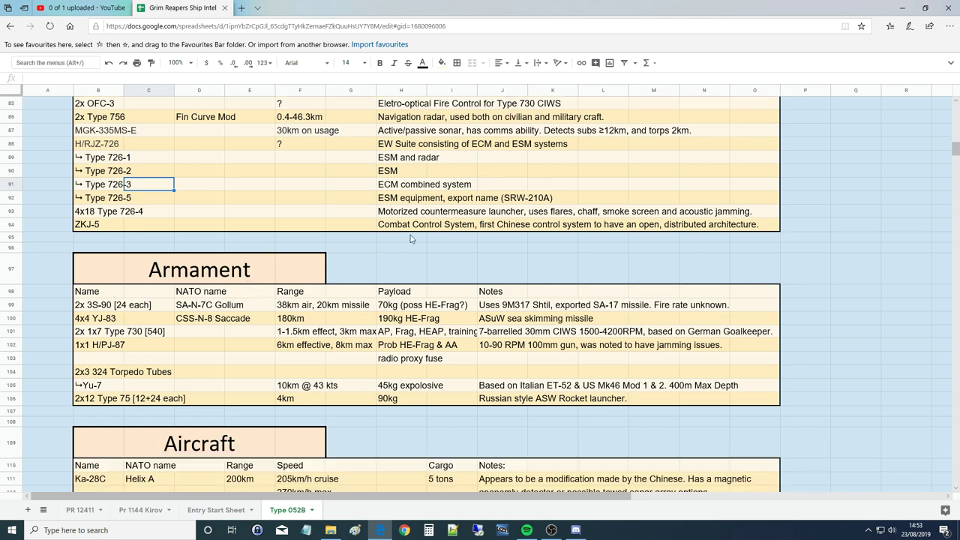
Examine the Images section with the Type 726-4 pictures and the Type 052B partial system identification picture
scroll(328, 339, down, 2)
scroll(328, 339, down, 15)
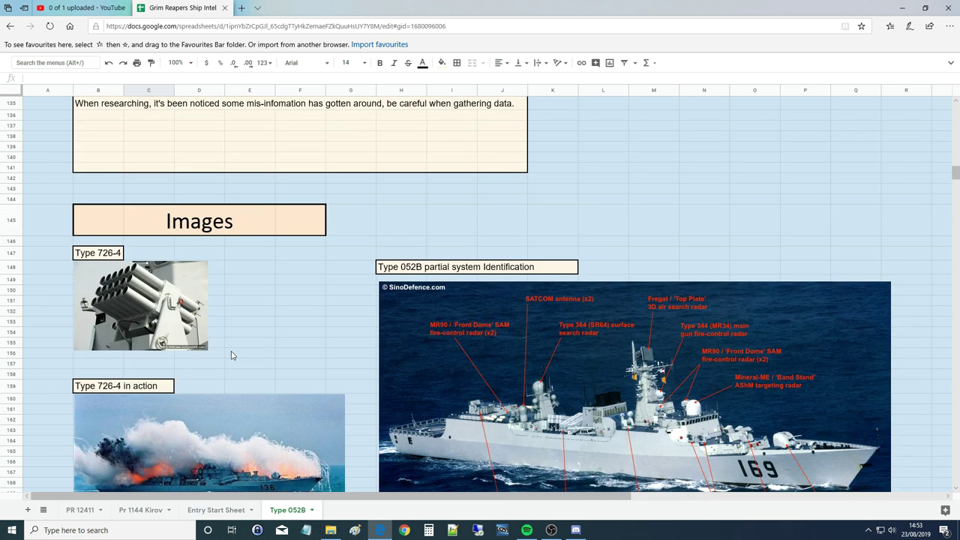